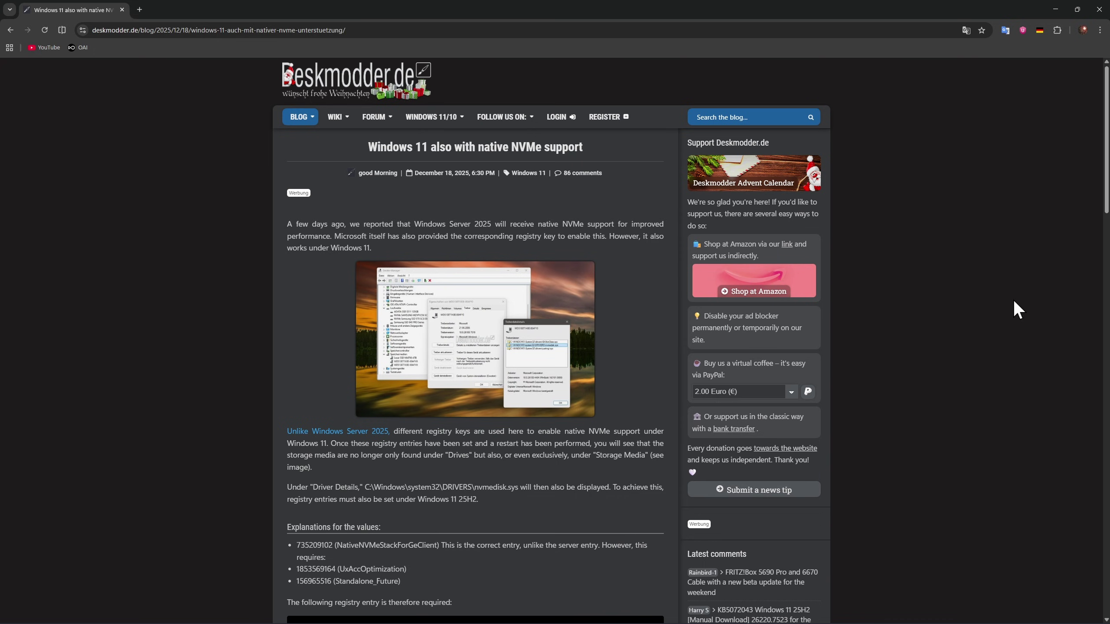
Read the Deskmodder article on native NVMe support in Windows 11, including the Windows Server 2025 background and the required registry values
scroll(1013, 300, "down", 10)
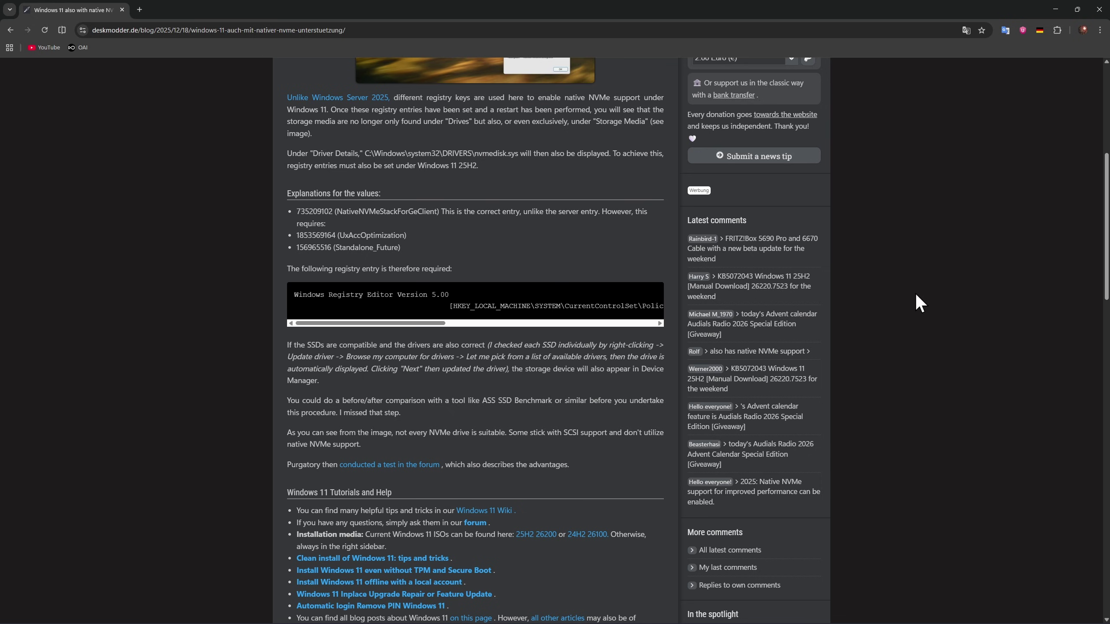
scroll(896, 297, "down", 4)
scroll(897, 298, "up", 12)
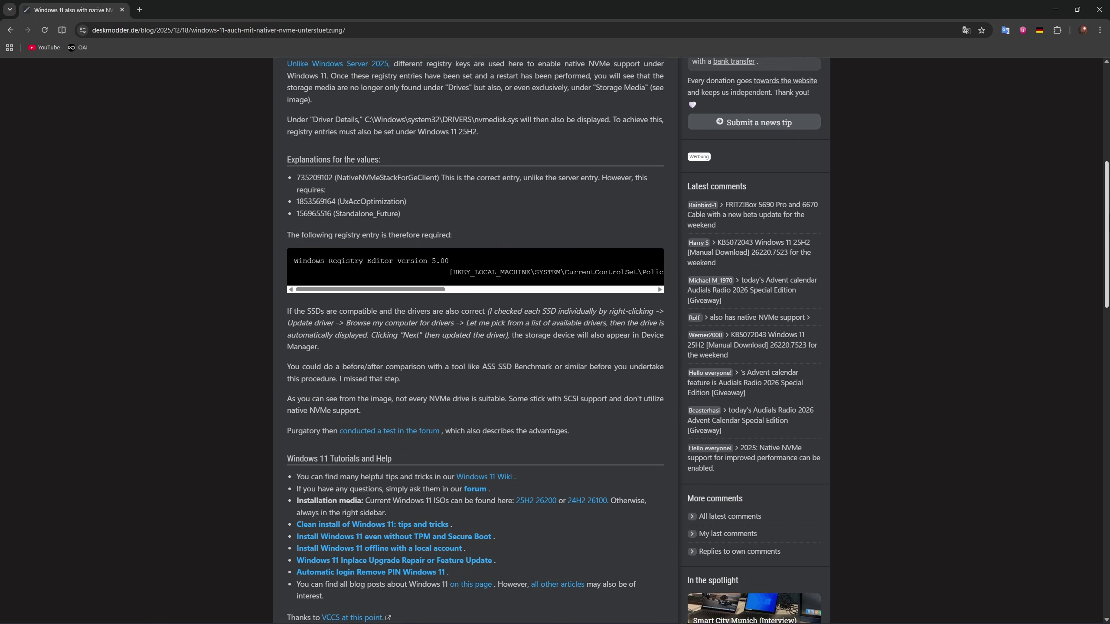
scroll(1043, 134, "up", 5)
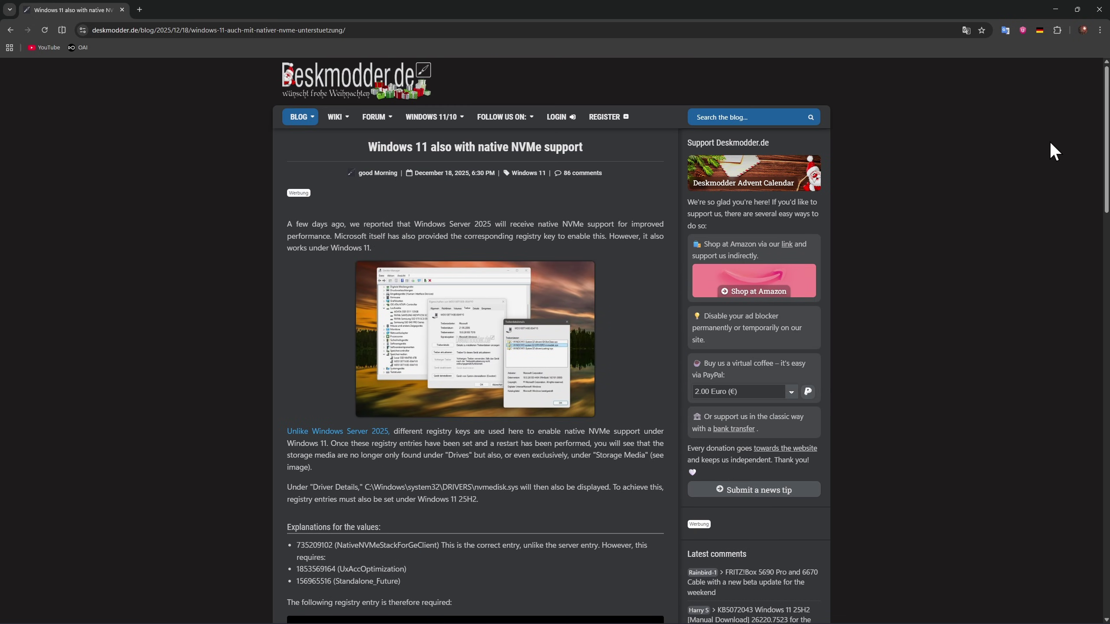
scroll(1040, 140, "down", 5)
scroll(946, 199, "up", 2)
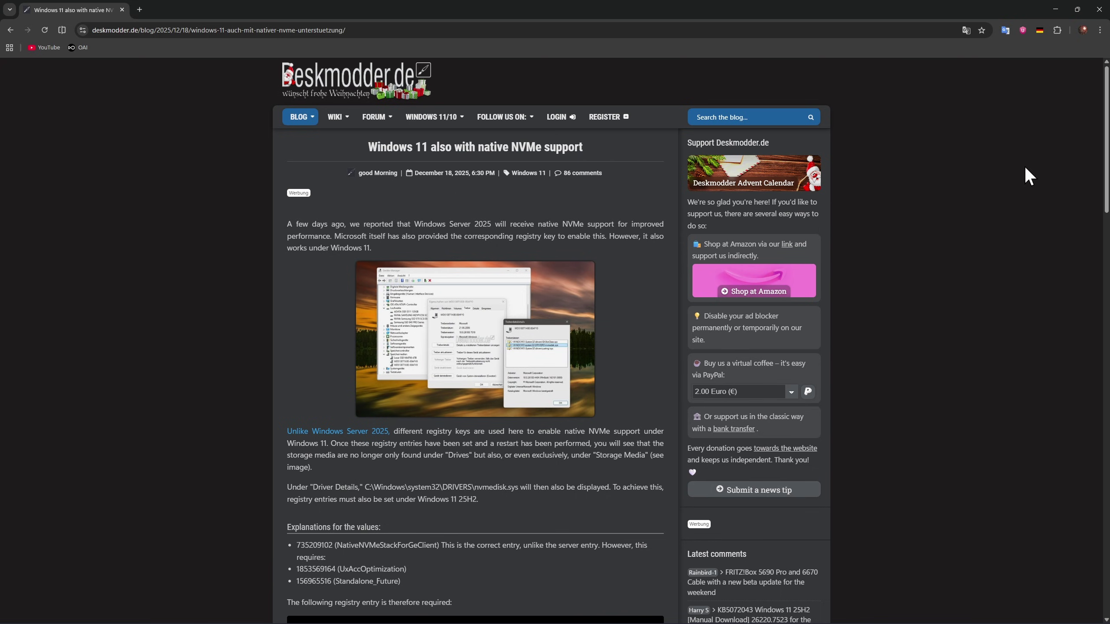
scroll(1057, 170, "down", 3)
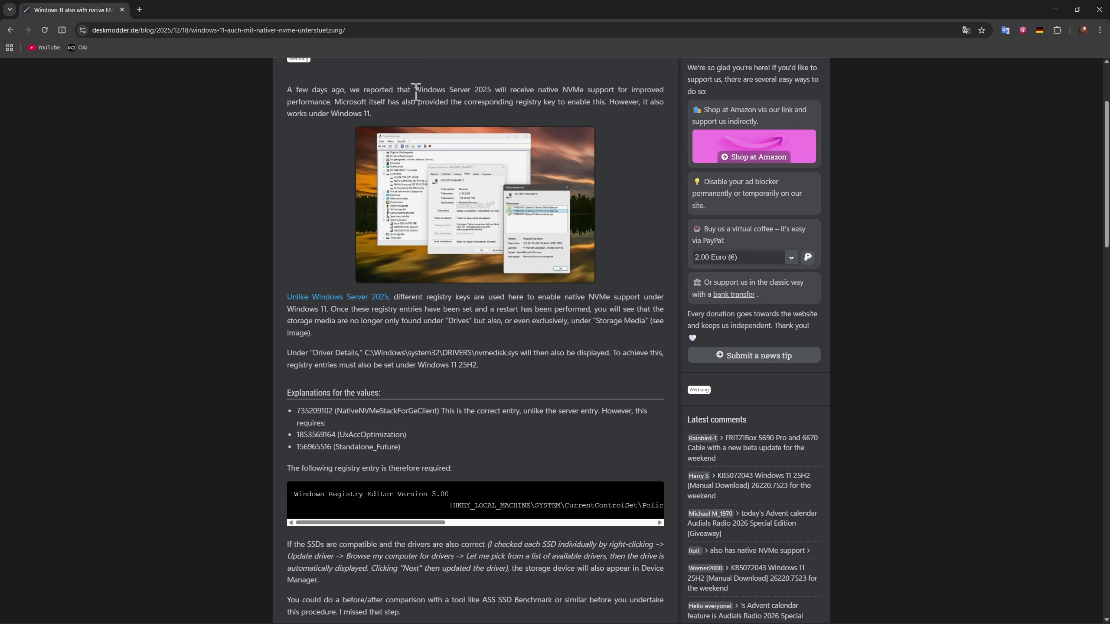
left_click_drag(415, 90, 581, 92)
left_click(599, 93)
scroll(527, 232, "down", 1)
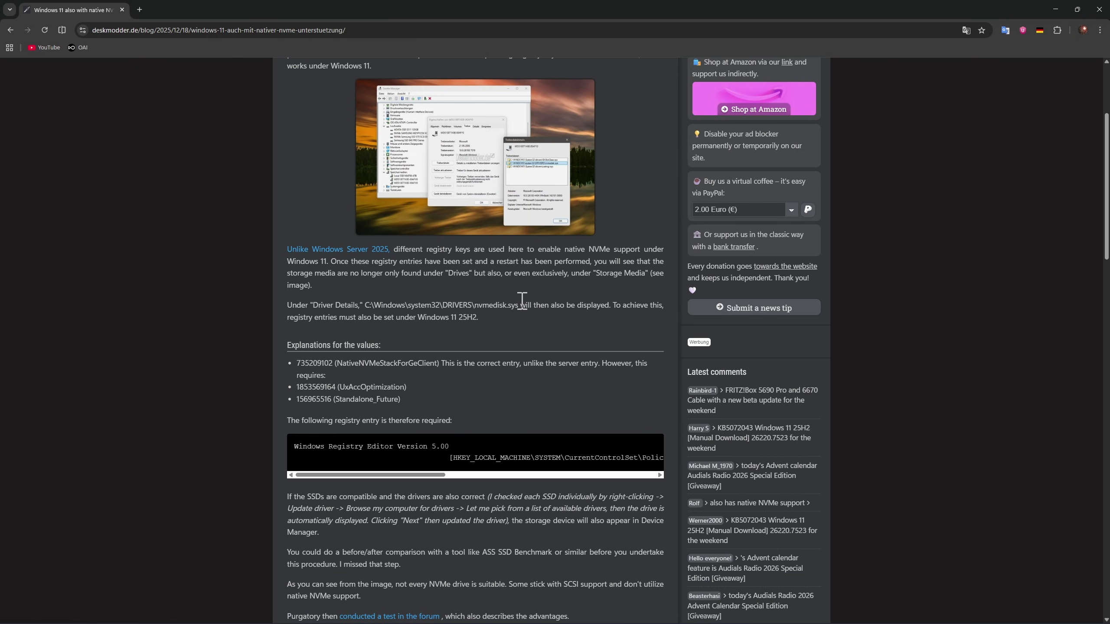
scroll(521, 300, "down", 1)
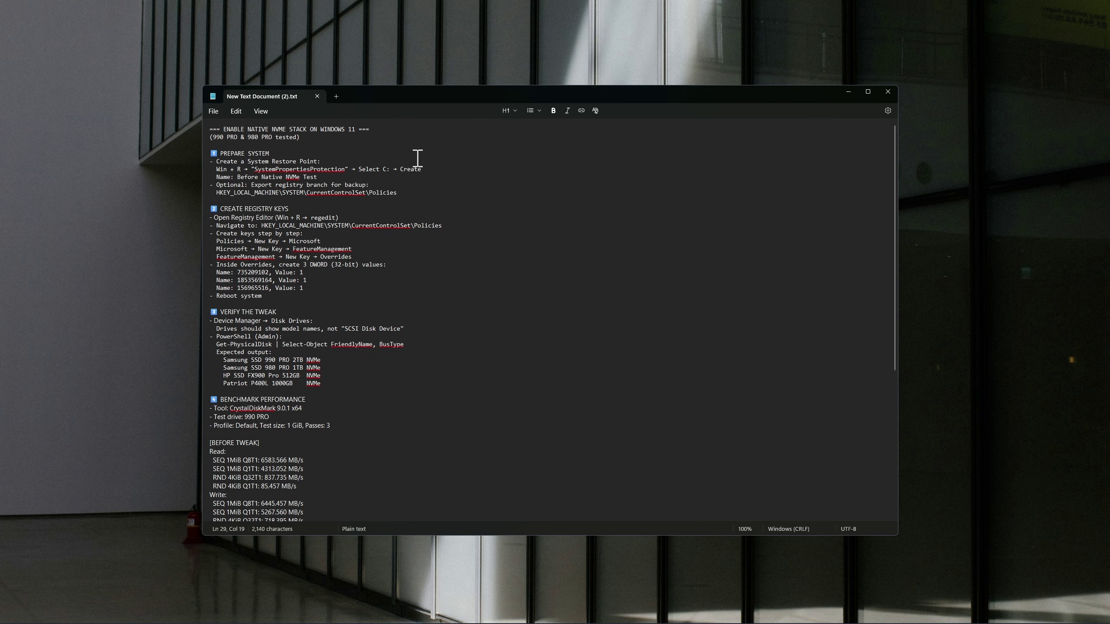
Switch to the NVMe notes in Notepad, enlarge their text to 160%, and find the before and after benchmark sections
left_click_drag(778, 91, 835, 81)
scroll(701, 375, "up", 6, "ctrl")
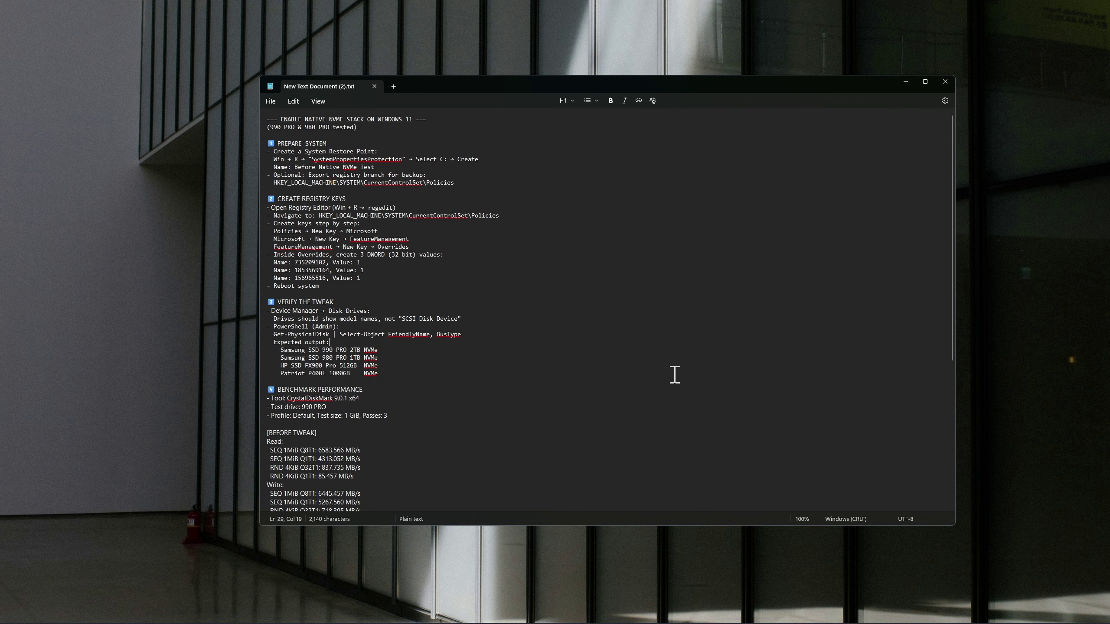
scroll(617, 340, "down", 6)
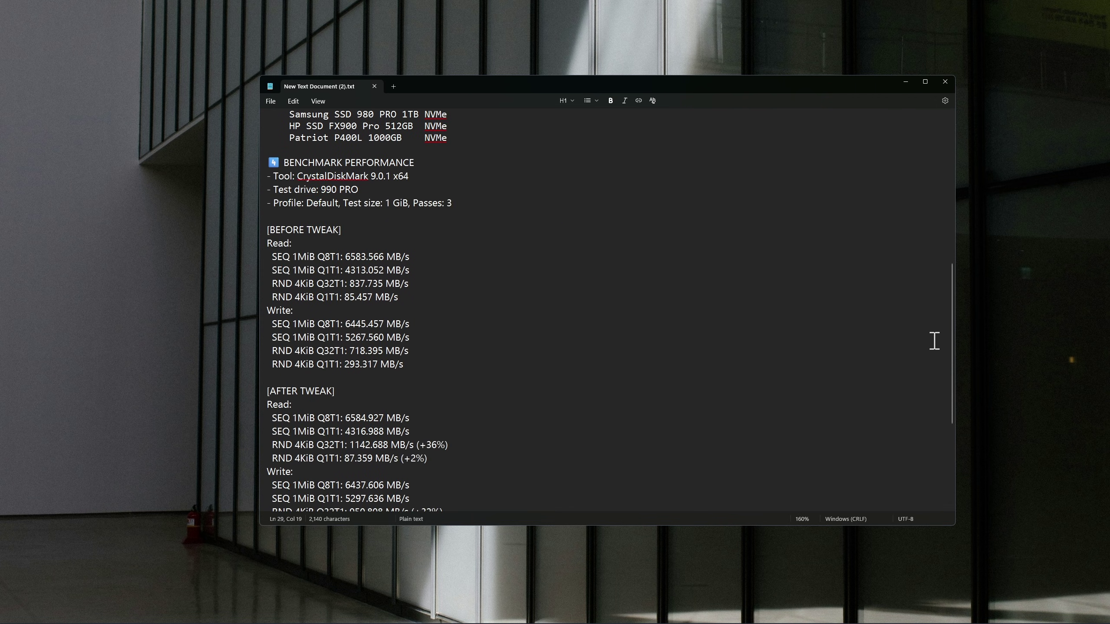
left_click_drag(952, 348, 954, 403)
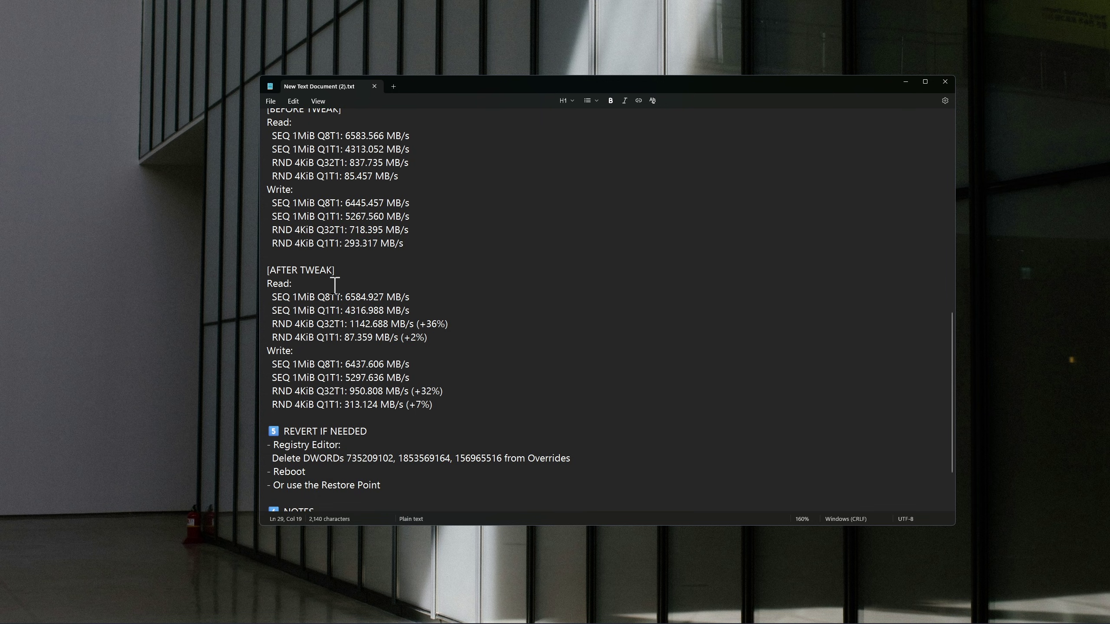
scroll(334, 284, "up", 1)
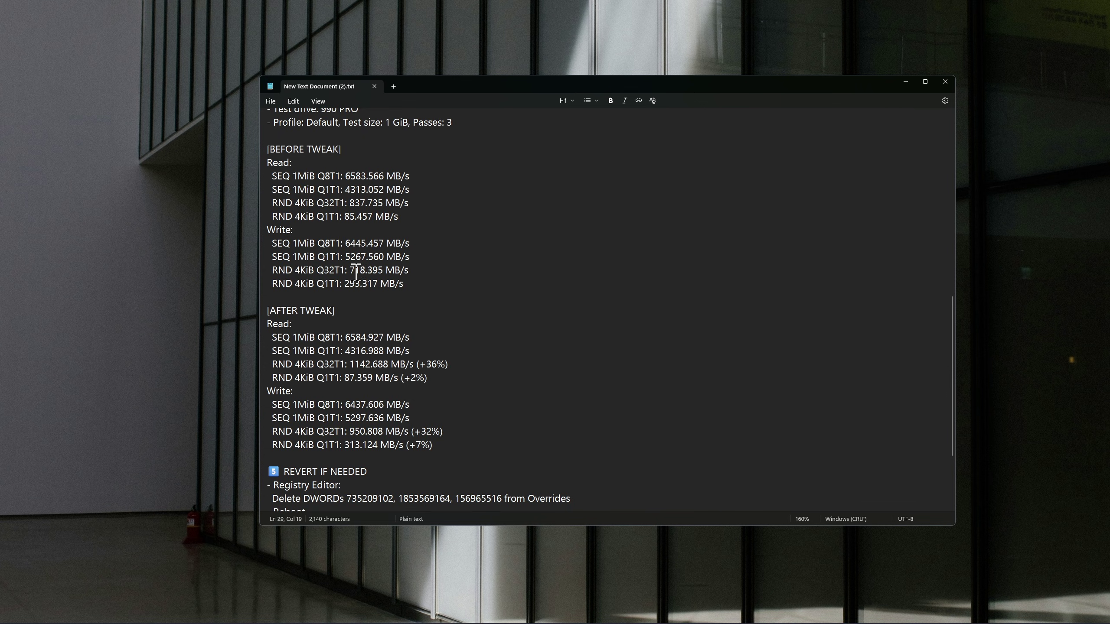
Compare the RND 4KiB read and write results before and after the tweak in the notes
left_click_drag(349, 270, 365, 270)
left_click(352, 364)
left_click_drag(349, 364, 446, 365)
left_click(434, 364)
left_click(324, 364)
left_click_drag(275, 365, 454, 365)
left_click(436, 378)
scroll(954, 346, "down", 3)
left_click_drag(950, 402, 951, 348)
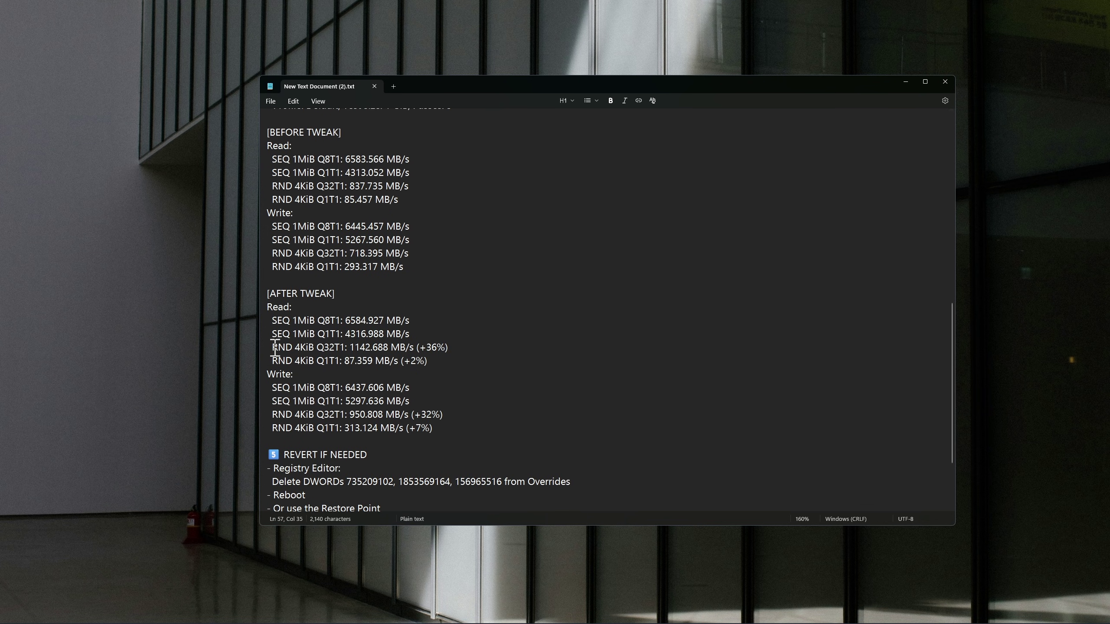
left_click_drag(273, 348, 303, 350)
left_click(288, 350)
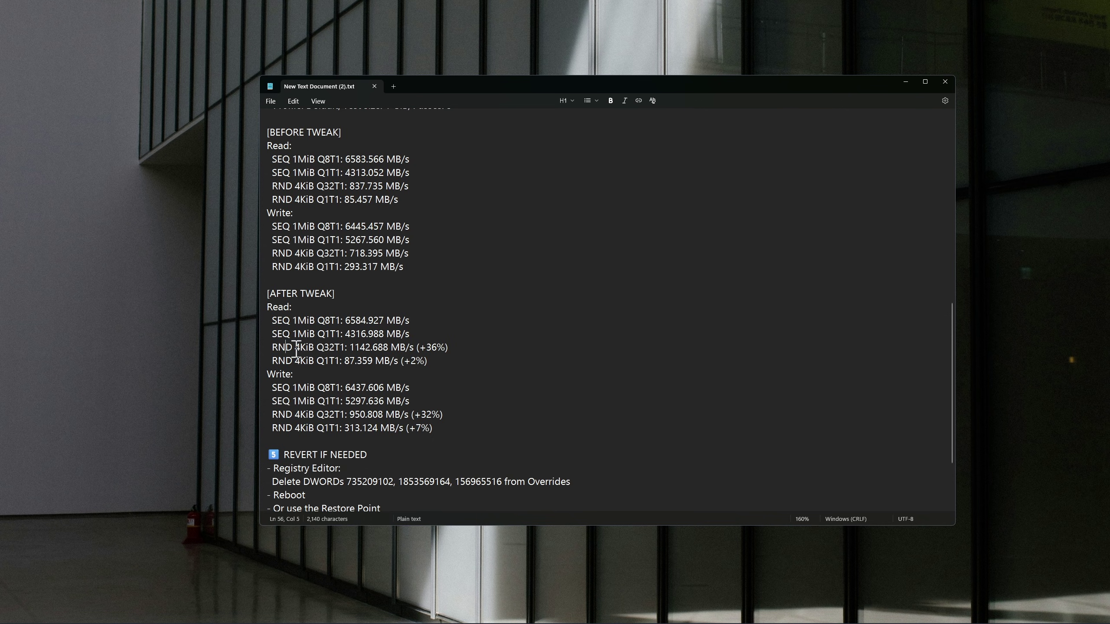
left_click(351, 349)
left_click_drag(415, 432, 430, 430)
left_click(484, 432)
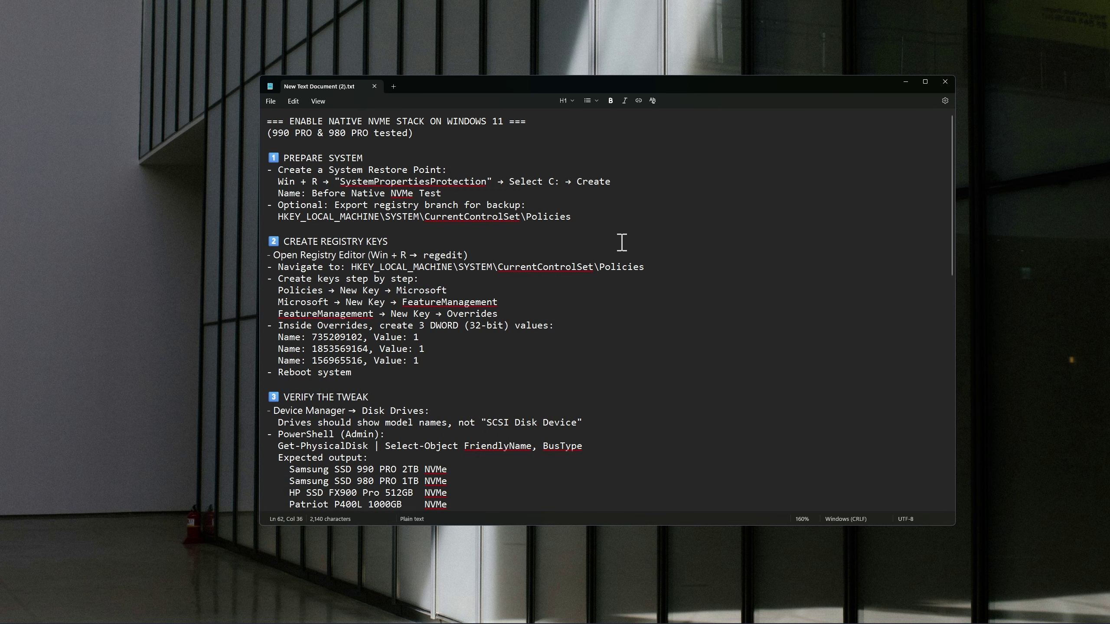
Arrange Registry Editor side by side with the notes and return the notes to the setup instructions
key("alt+Tab")
left_click_drag(550, 45, 706, 144)
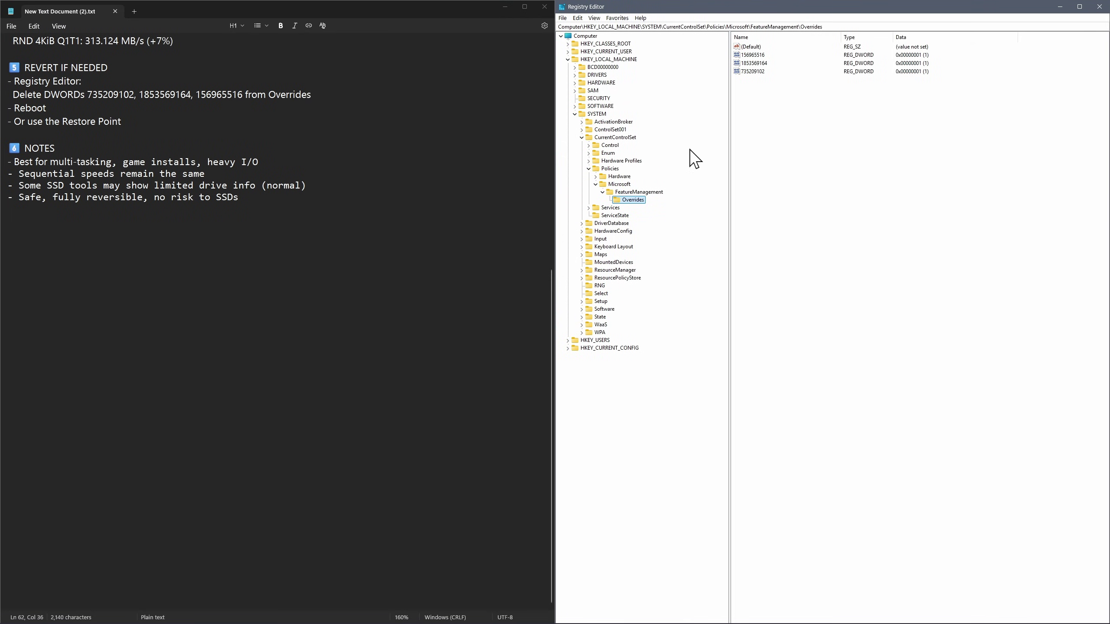
scroll(403, 230, "up", 15)
scroll(315, 260, "up", 1)
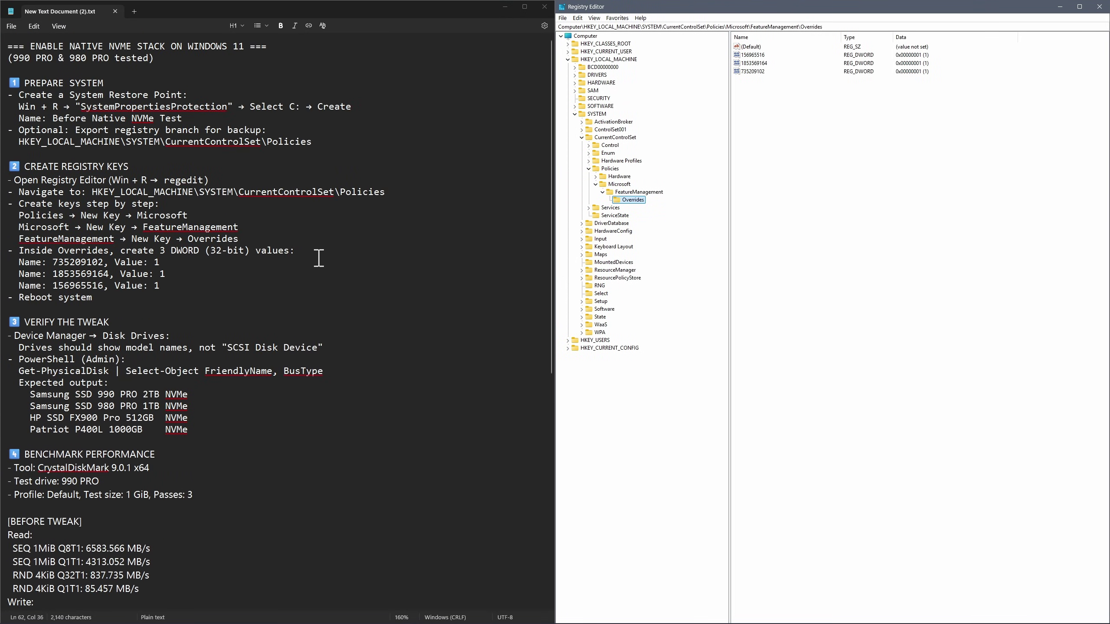
Collapse the HKEY_LOCAL_MACHINE branch and navigate from it to SYSTEM\CurrentControlSet\Policies
left_click(574, 113)
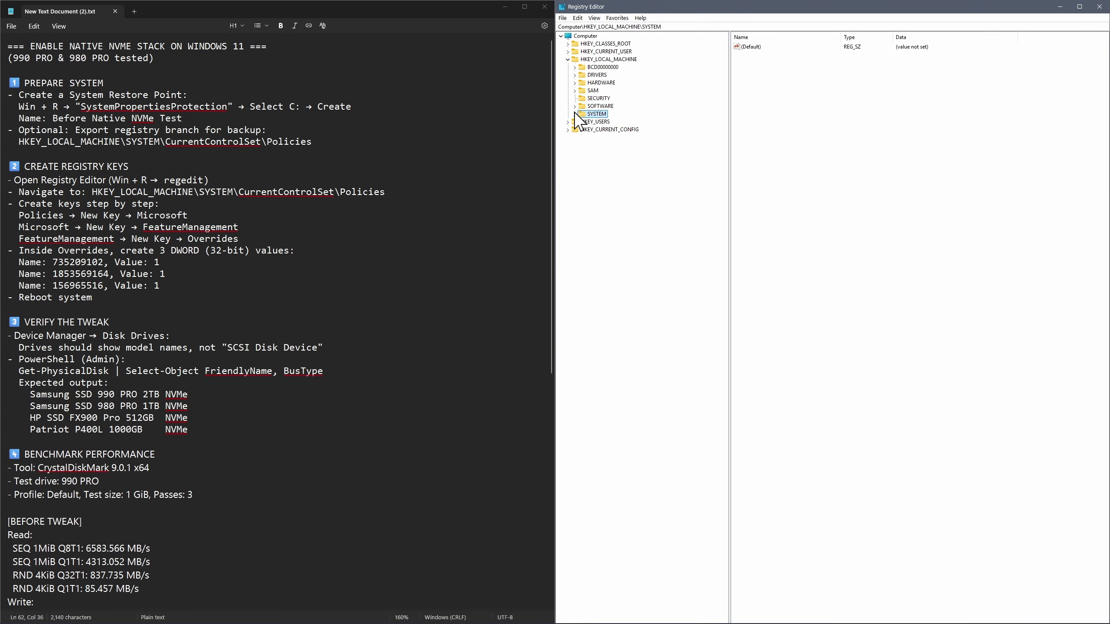
left_click(568, 59)
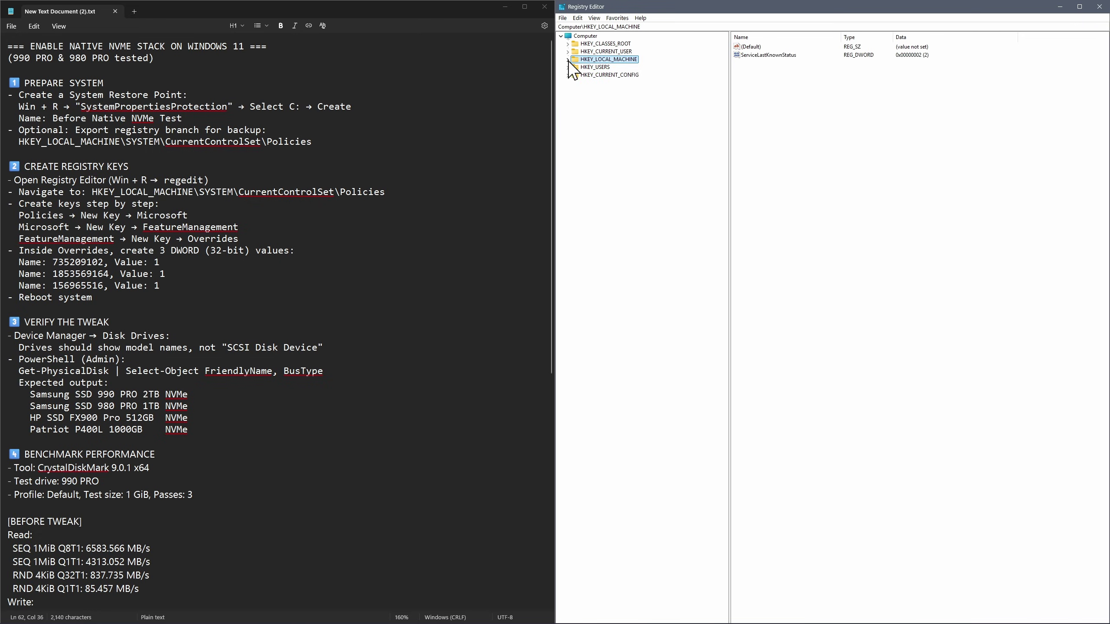
left_click(160, 194)
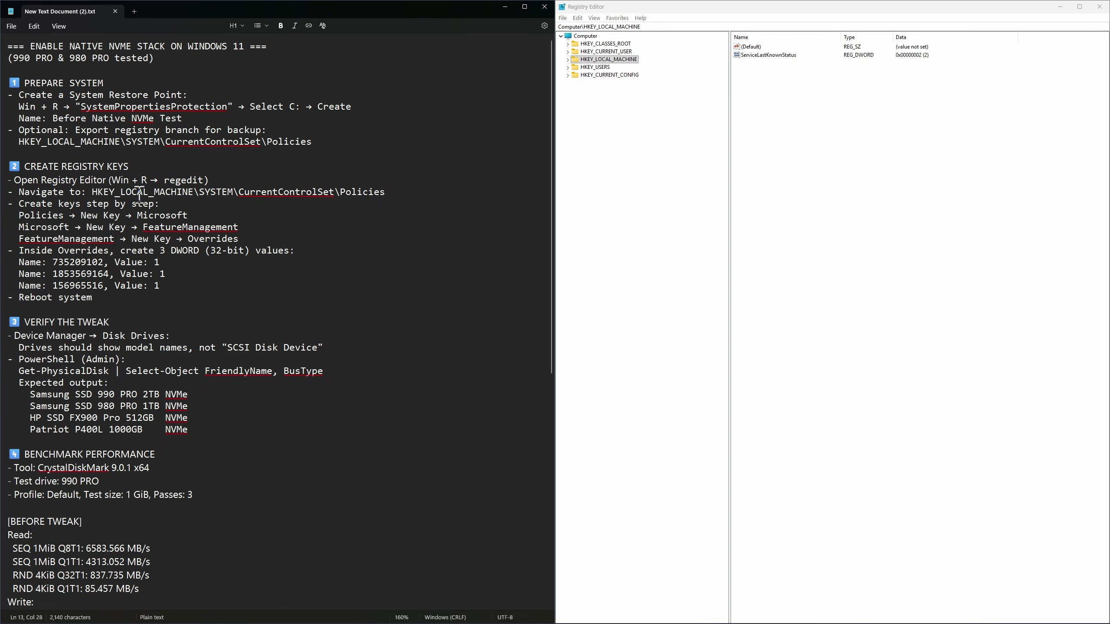
left_click(567, 59)
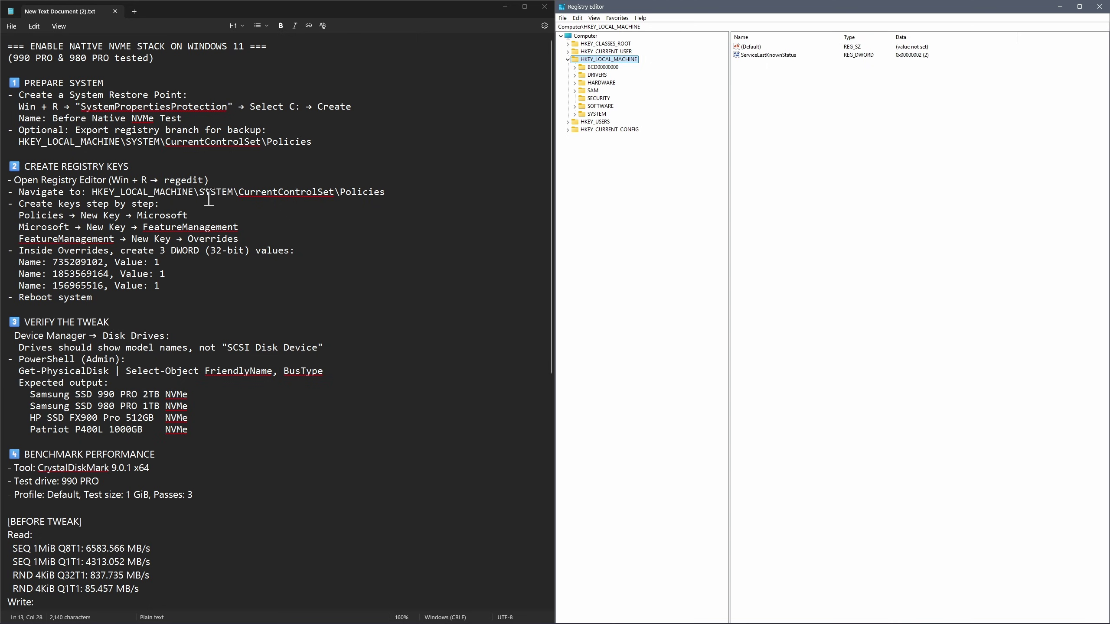
left_click(575, 114)
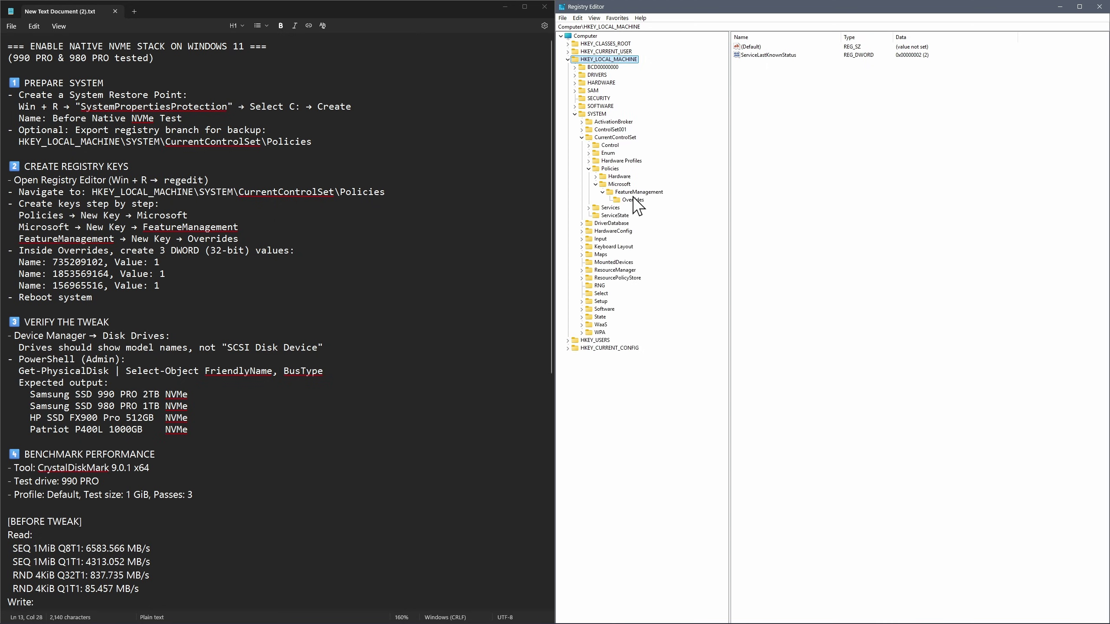
left_click(614, 138)
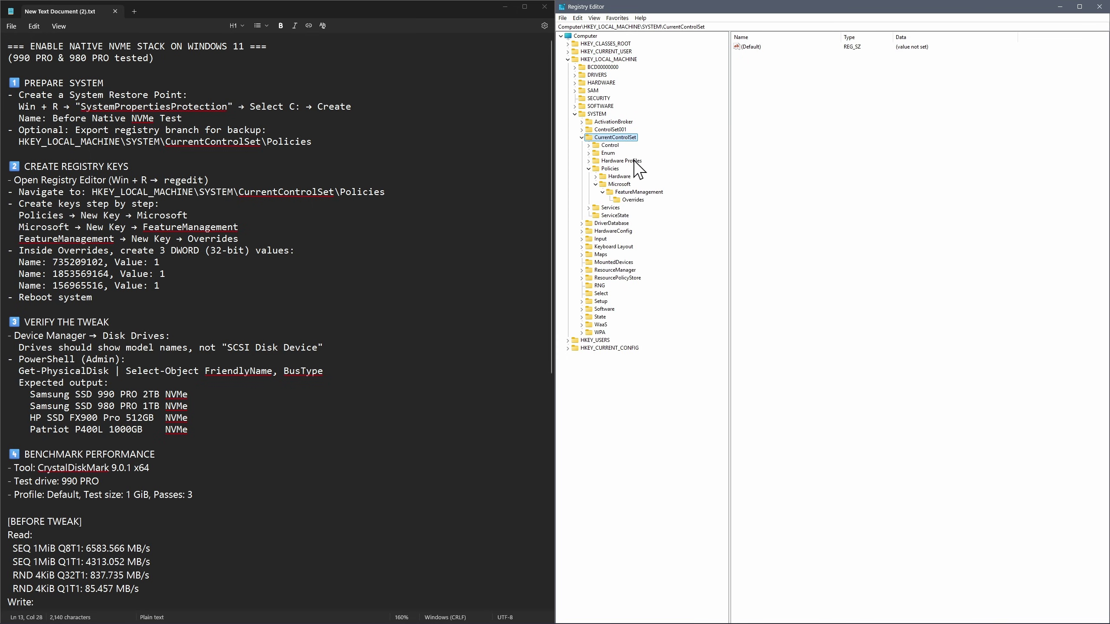
left_click(611, 170)
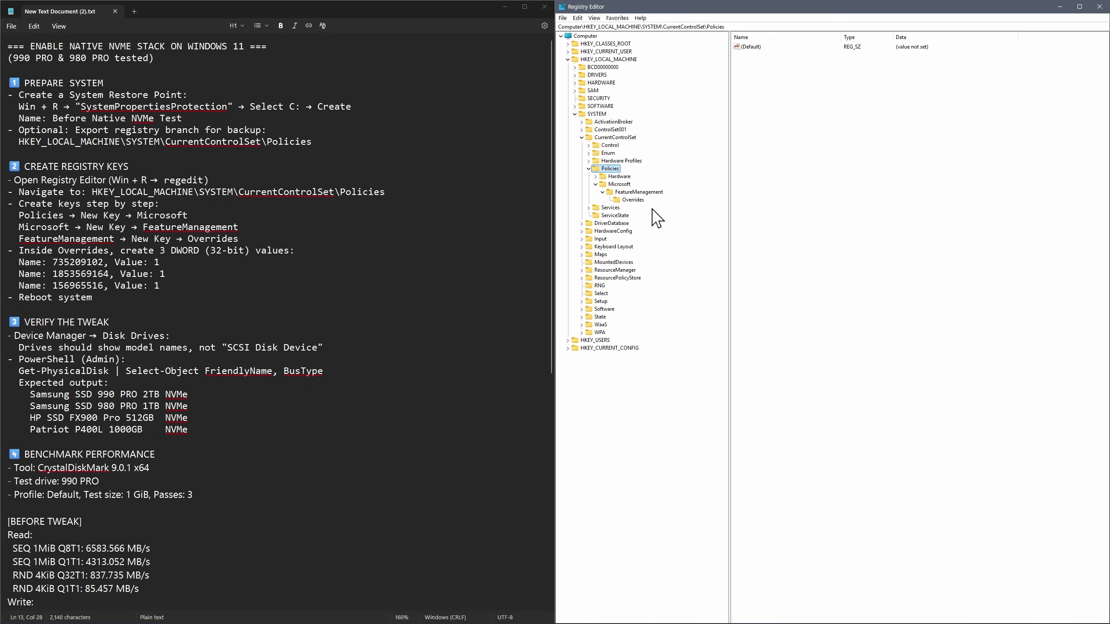
Examine the options for adding a new key under Policies and under its Microsoft subkey, without creating one
right_click(610, 169)
mouse_move(660, 187)
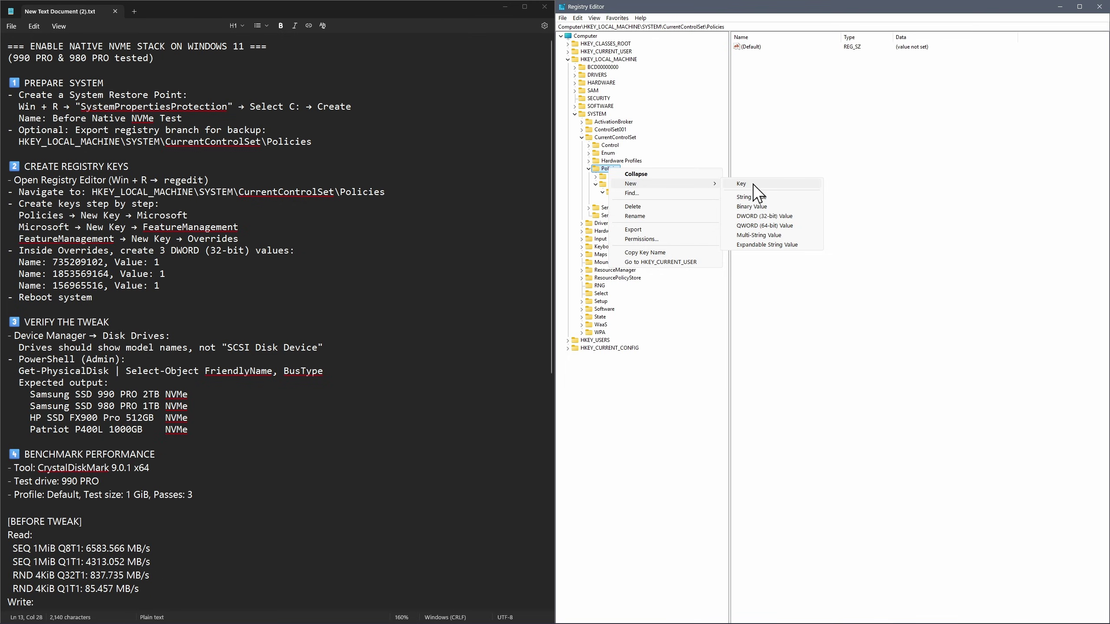
left_click(630, 138)
left_click(613, 168)
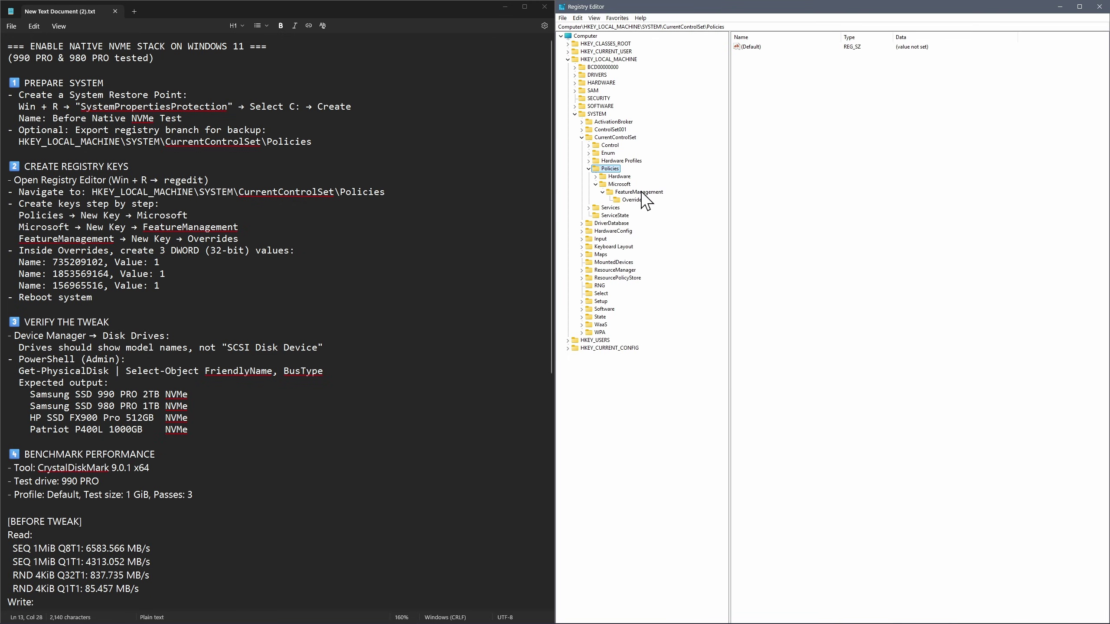
left_click(616, 185)
left_click(610, 170)
left_click(616, 184)
right_click(623, 192)
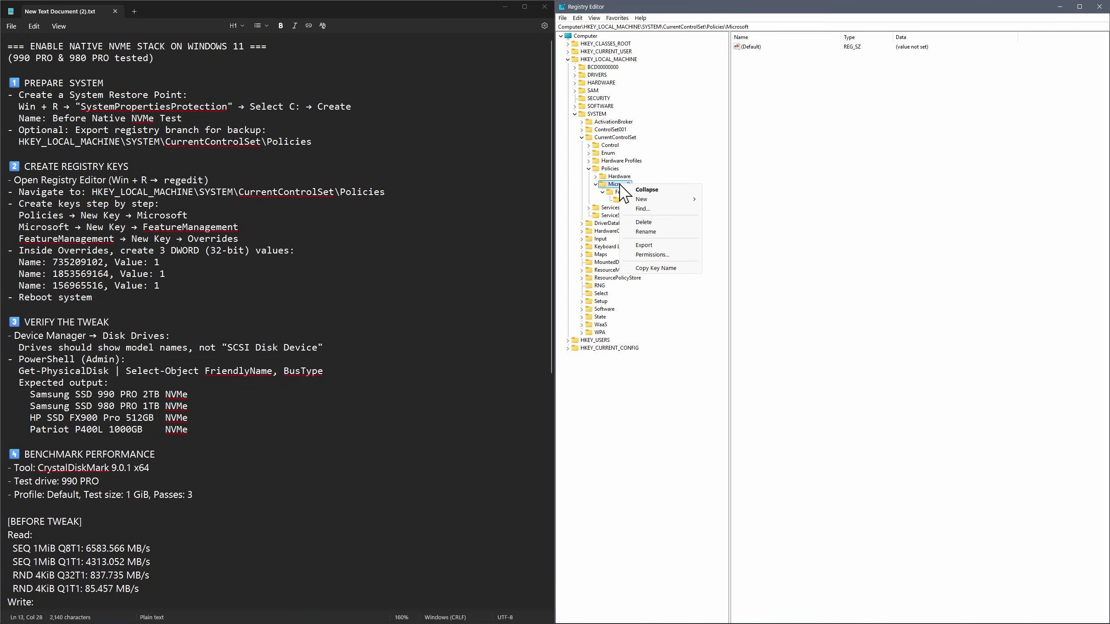
mouse_move(656, 200)
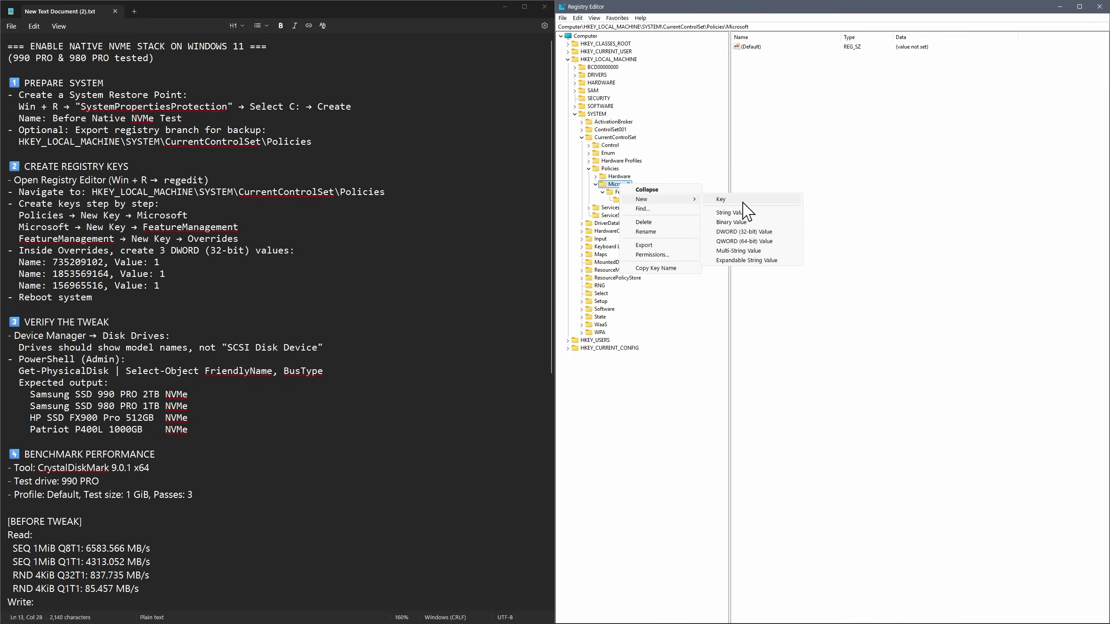
left_click(622, 188)
Open the Overrides key under Policies\Microsoft\FeatureManagement
left_click(636, 194)
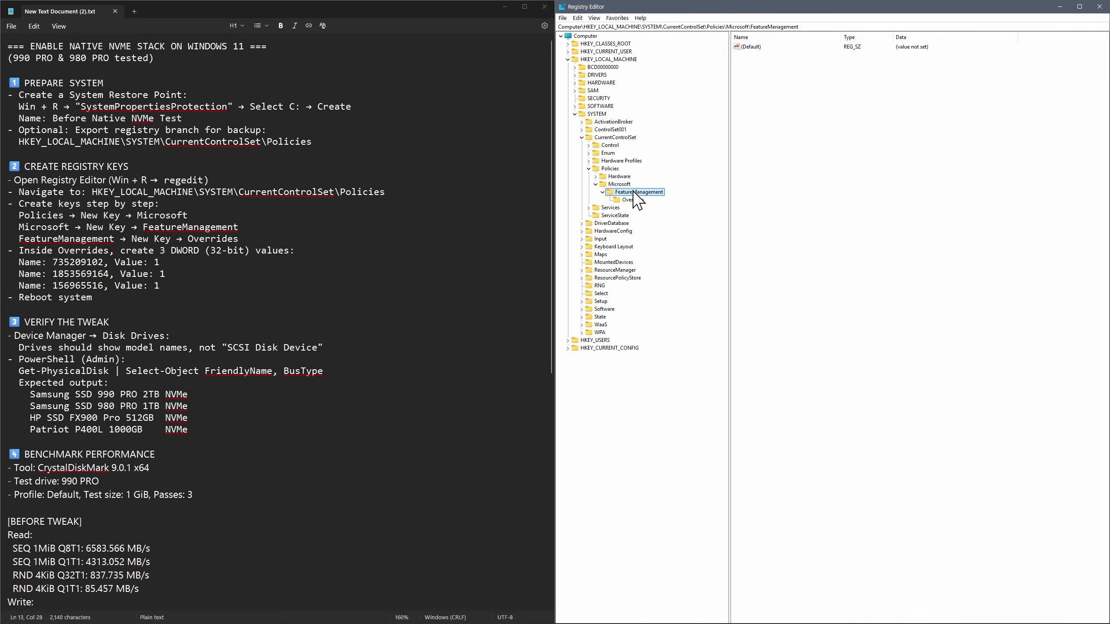
right_click(624, 193)
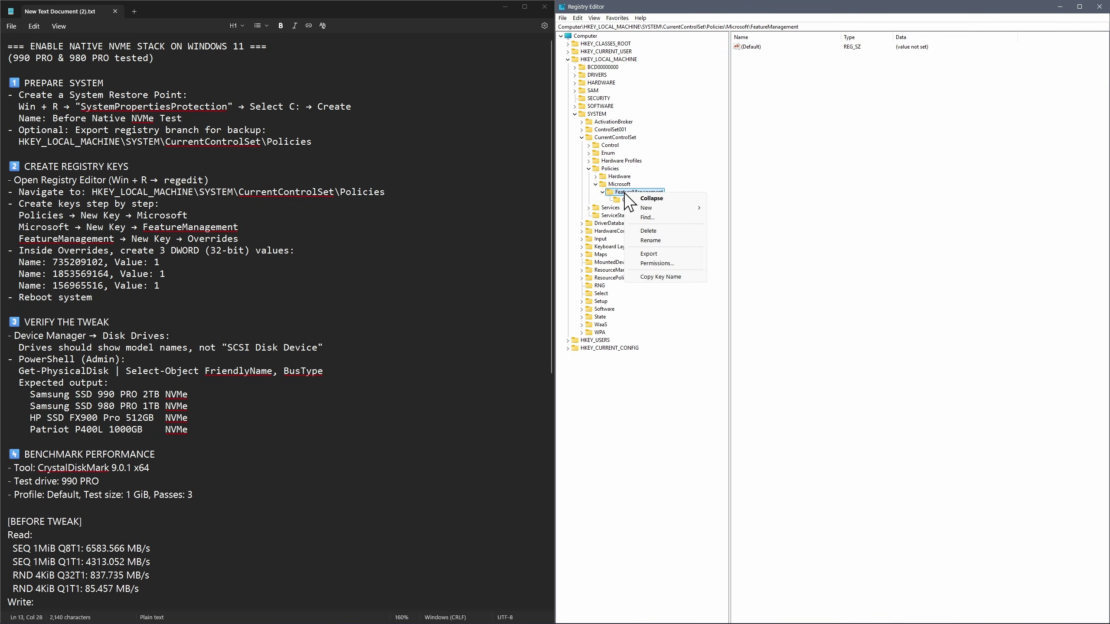
left_click(625, 177)
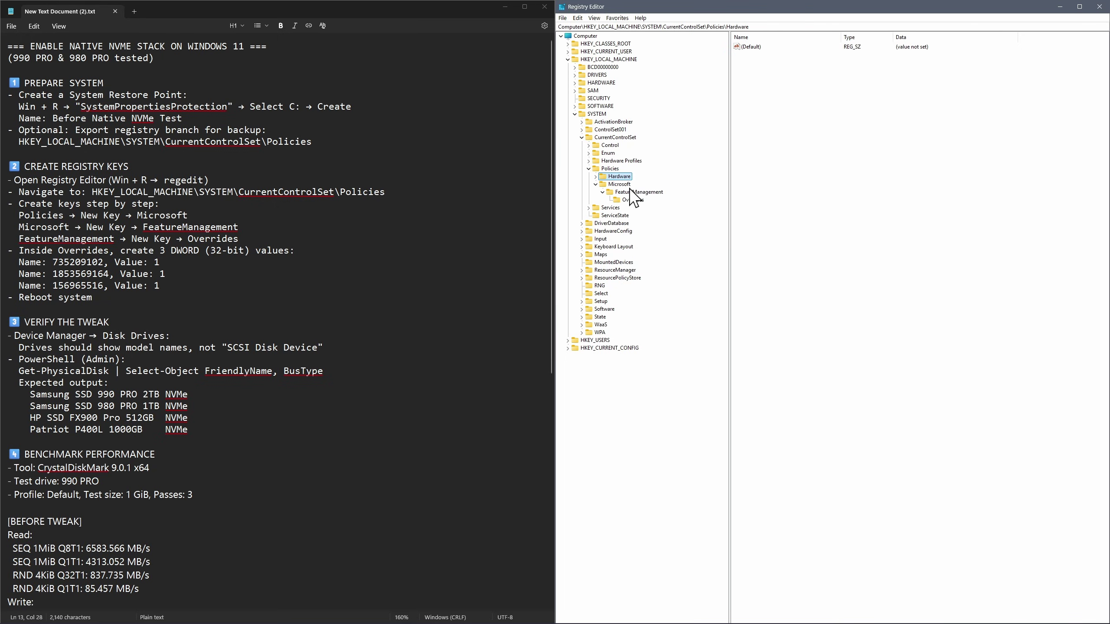
left_click(633, 200)
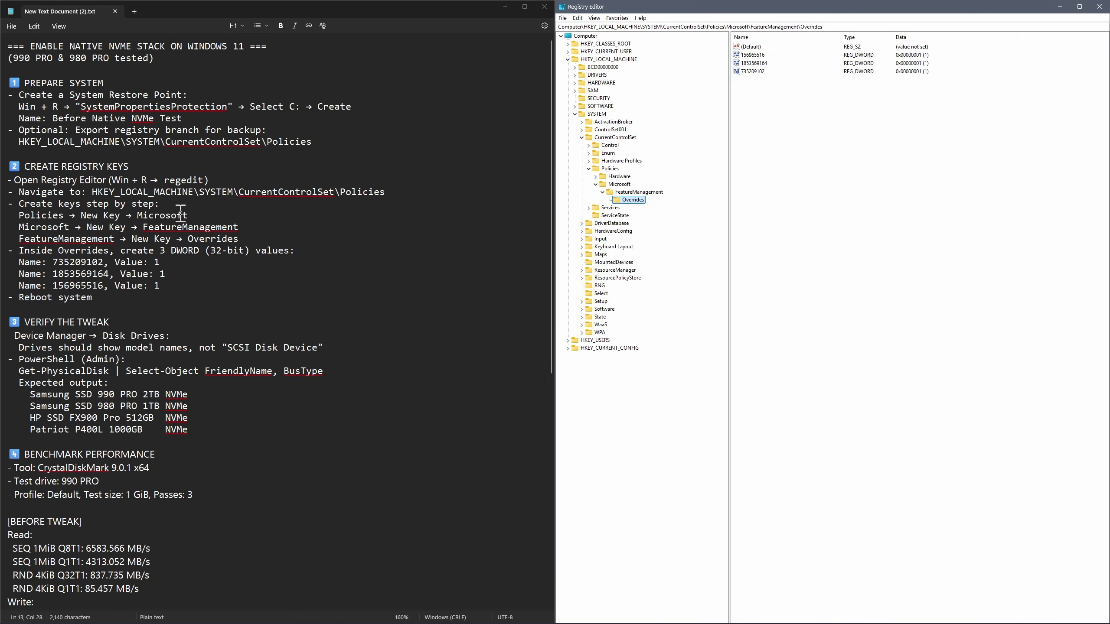
right_click(772, 99)
mouse_move(802, 108)
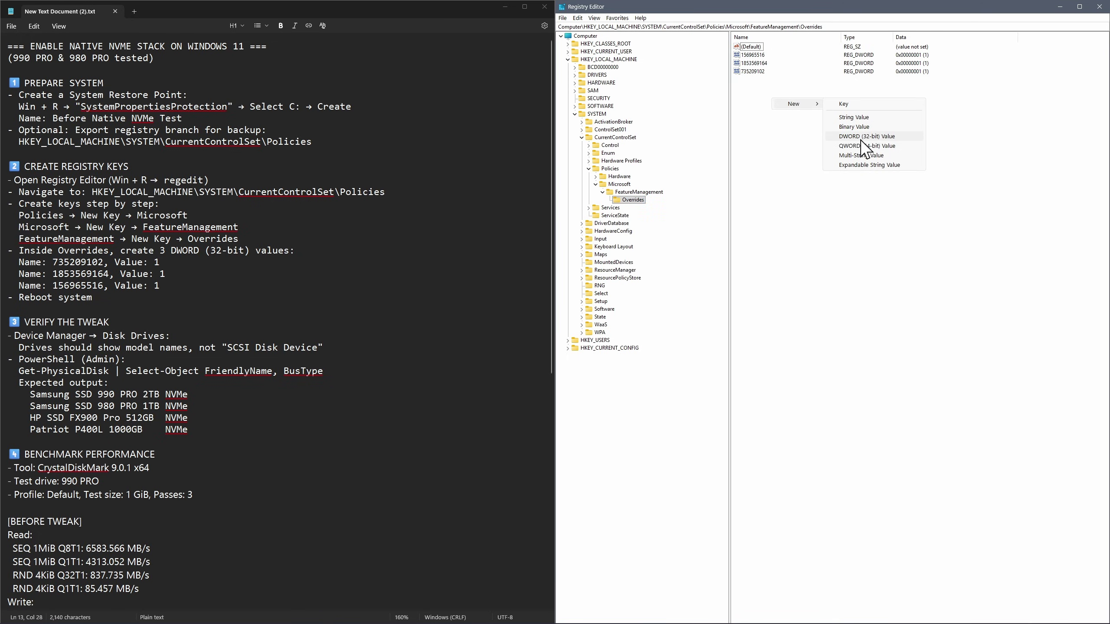
left_click(774, 148)
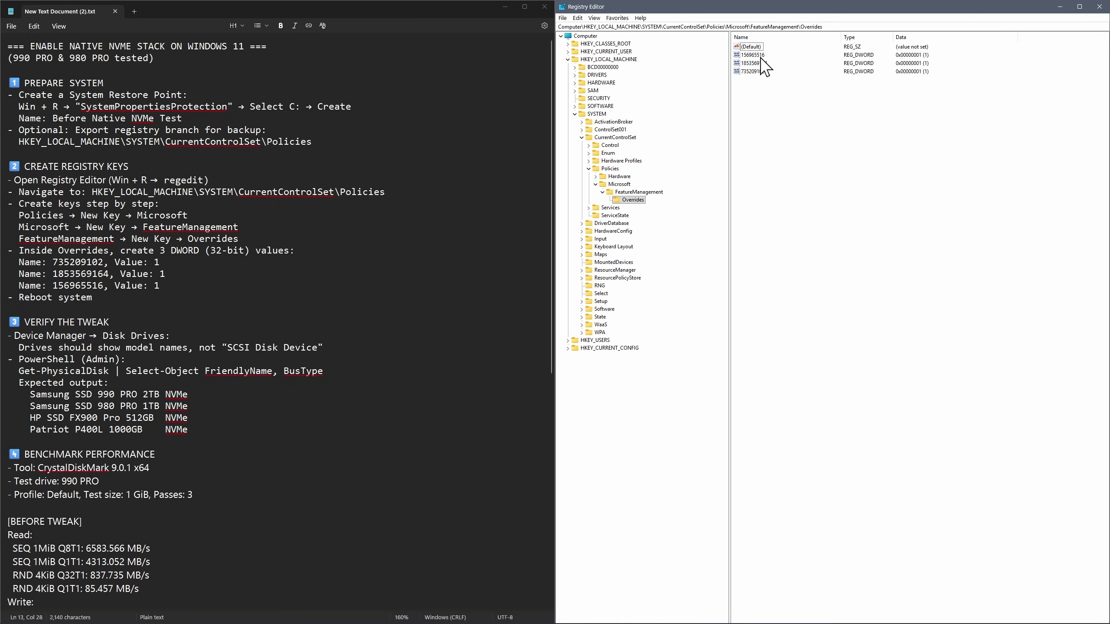
left_click(760, 56)
Add a trial DWORD (32-bit) value in the Overrides key and delete it
right_click(770, 120)
mouse_move(812, 130)
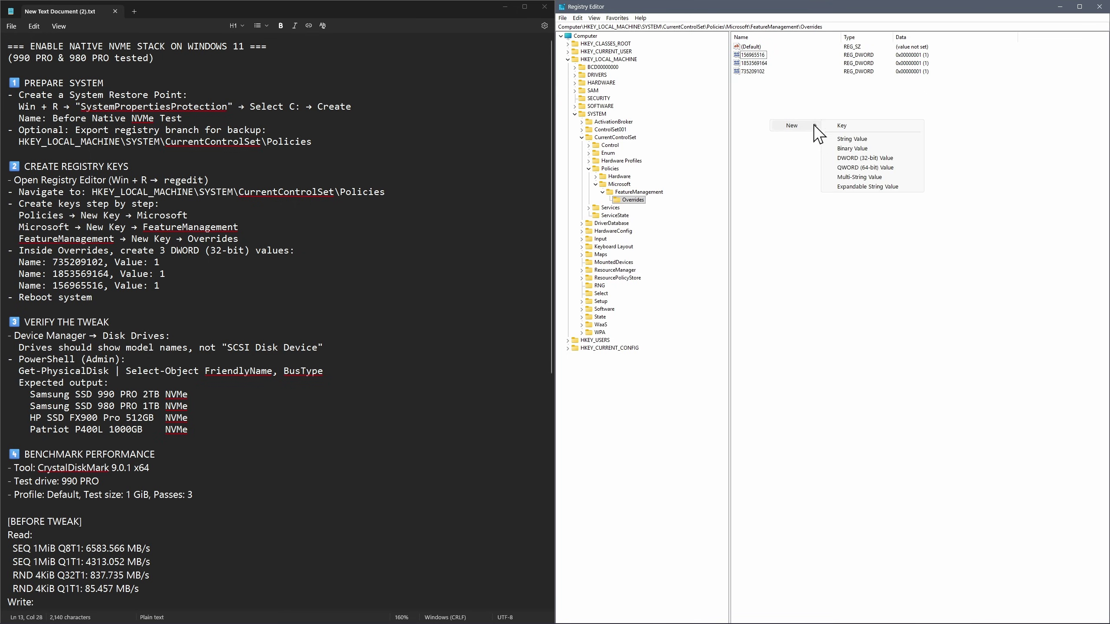
left_click(865, 157)
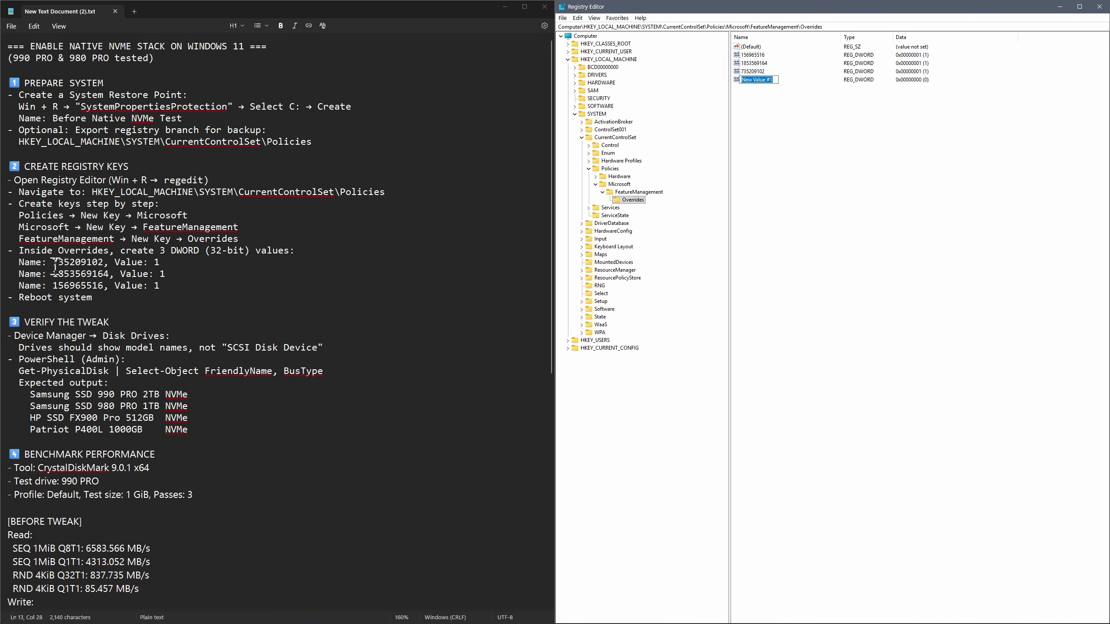
left_click(779, 112)
left_click(775, 109)
key("Delete")
left_click(614, 318)
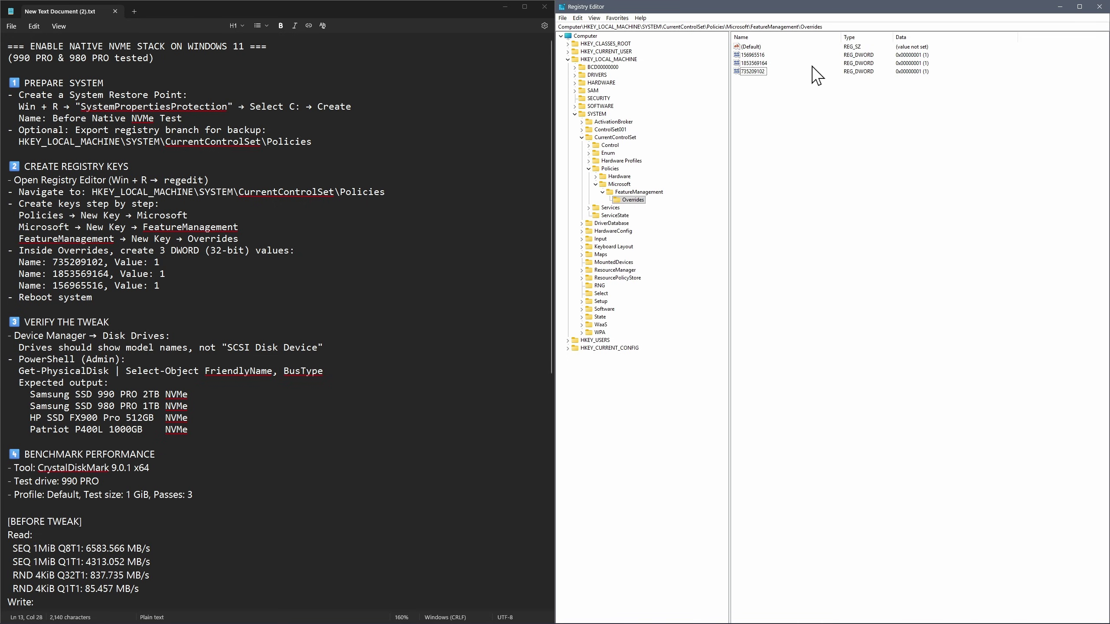
Compare the three DWORD names in the notes with the Overrides entries and inspect the data of 156965516 without changing it
scroll(296, 252, "down", 2)
scroll(296, 253, "up", 2)
left_click_drag(54, 258, 106, 282)
left_click_drag(757, 88, 754, 56)
left_click(767, 112)
double_click(754, 55)
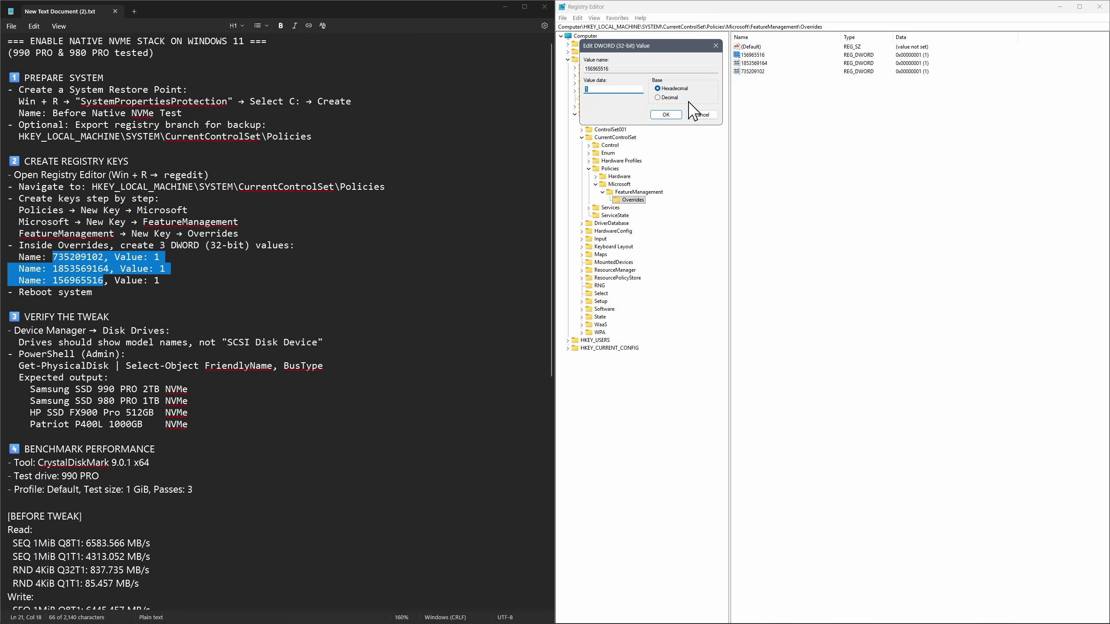
left_click(716, 45)
left_click(782, 93)
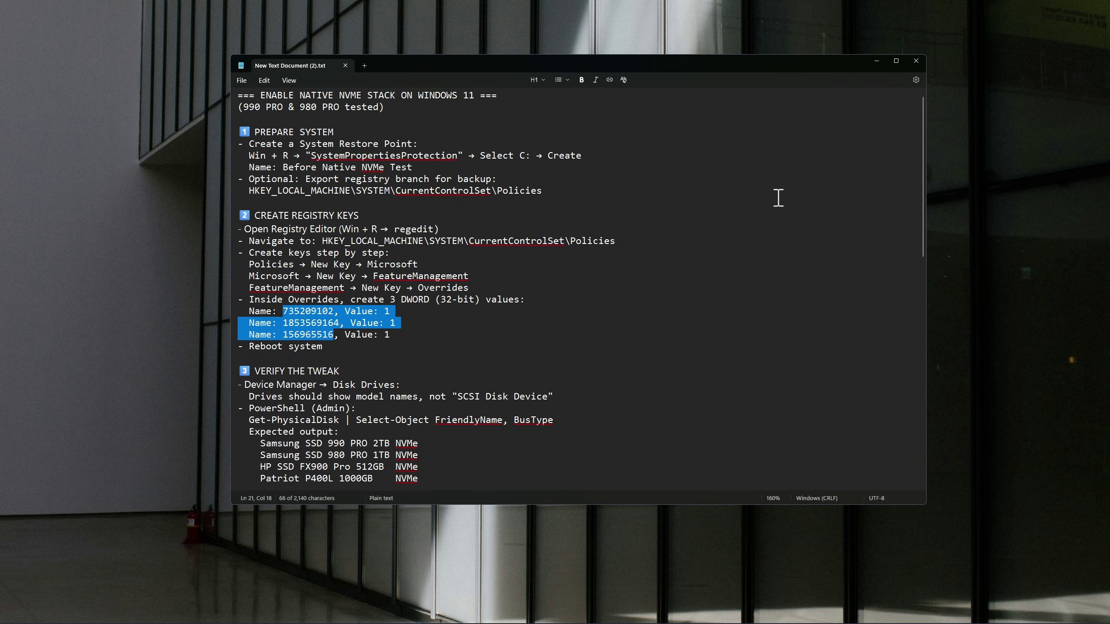
Bring the notes to the verification instructions, open a PowerShell window from the desktop, and move the notes beside it
left_click(446, 325)
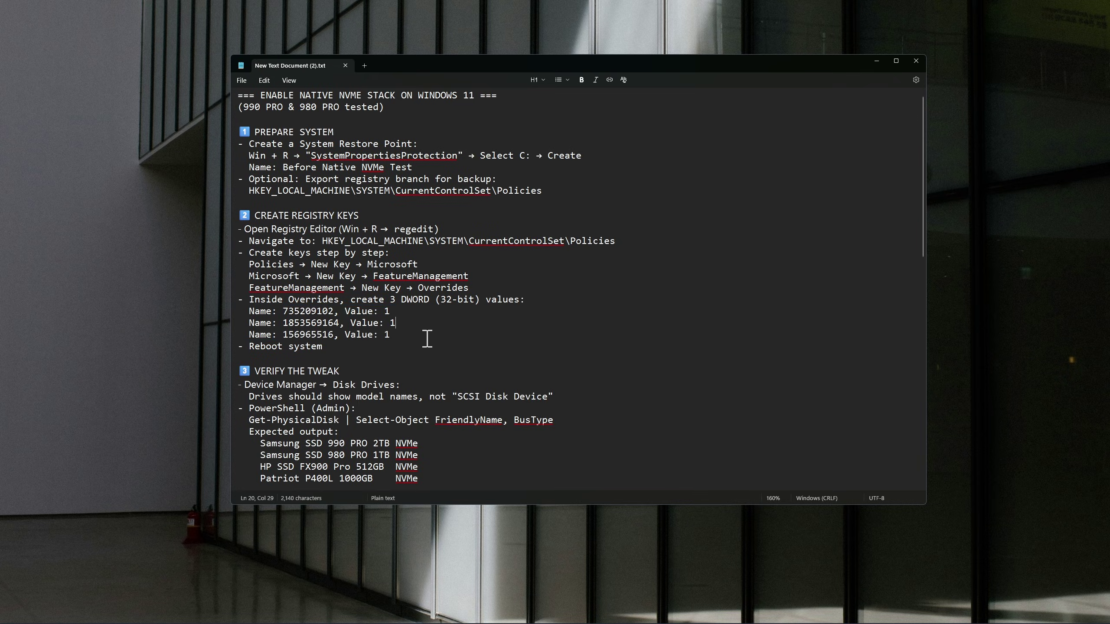
scroll(430, 332, "down", 4)
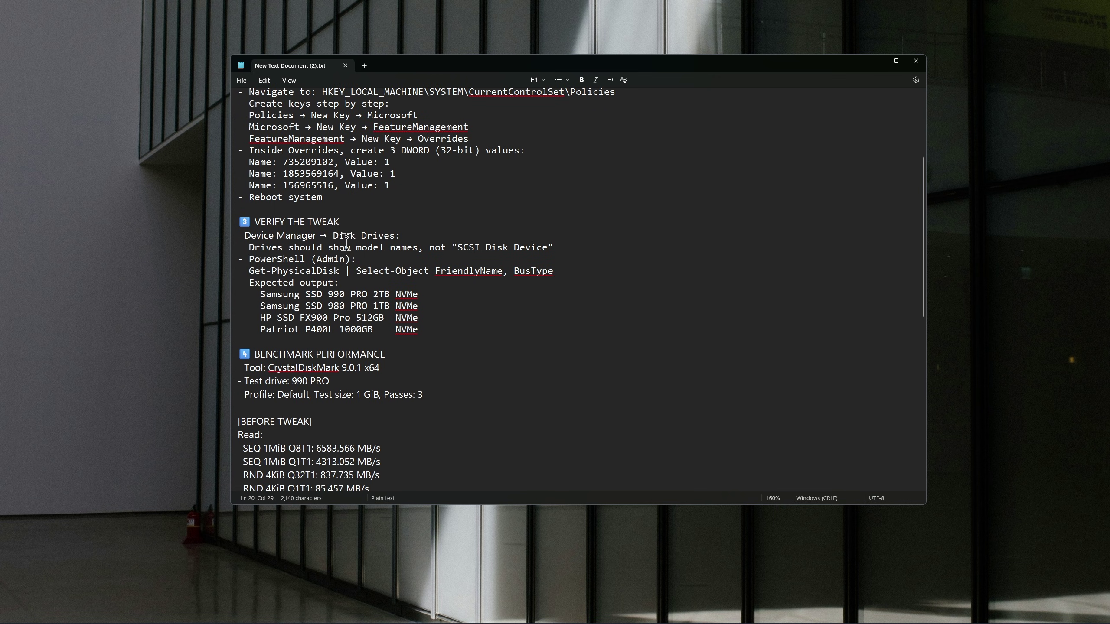
scroll(350, 266, "down", 1)
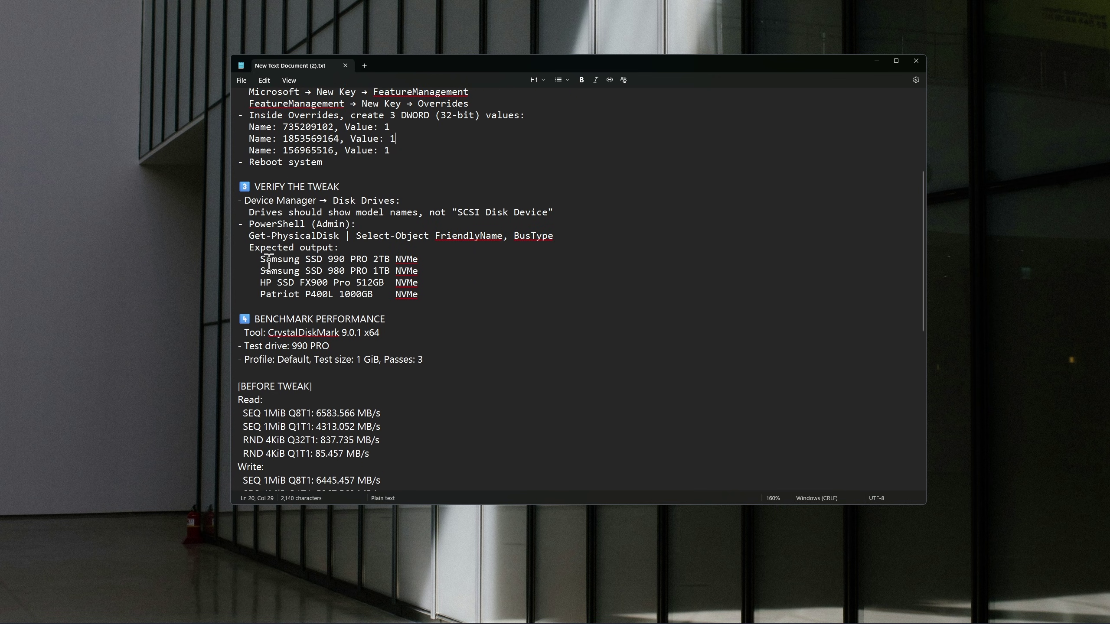
left_click(997, 277)
right_click(974, 312)
left_click(968, 311)
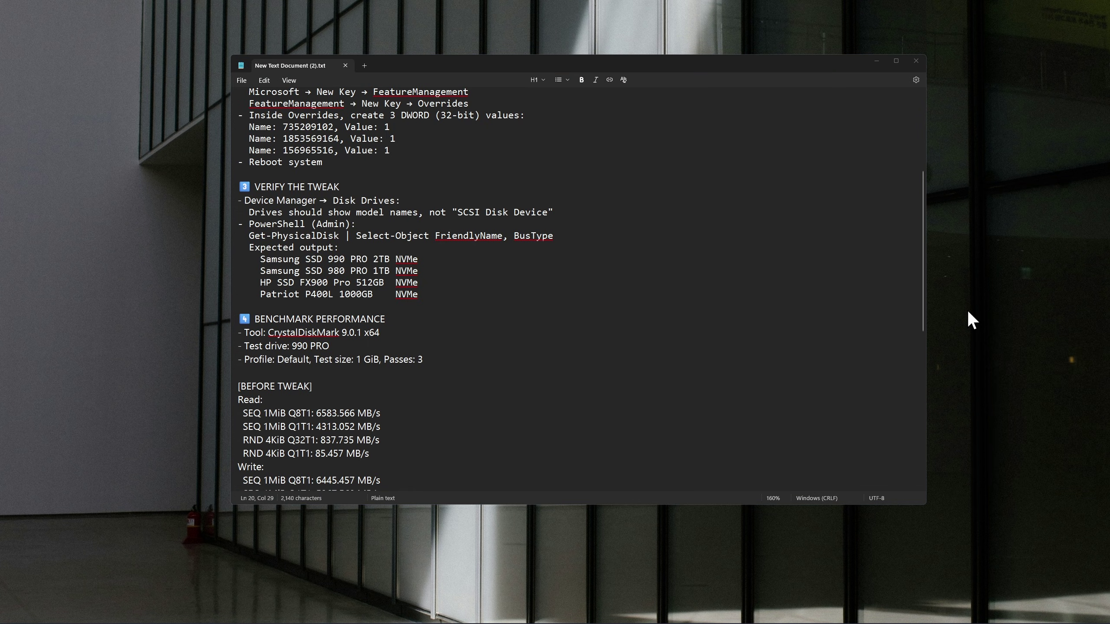
right_click(967, 334)
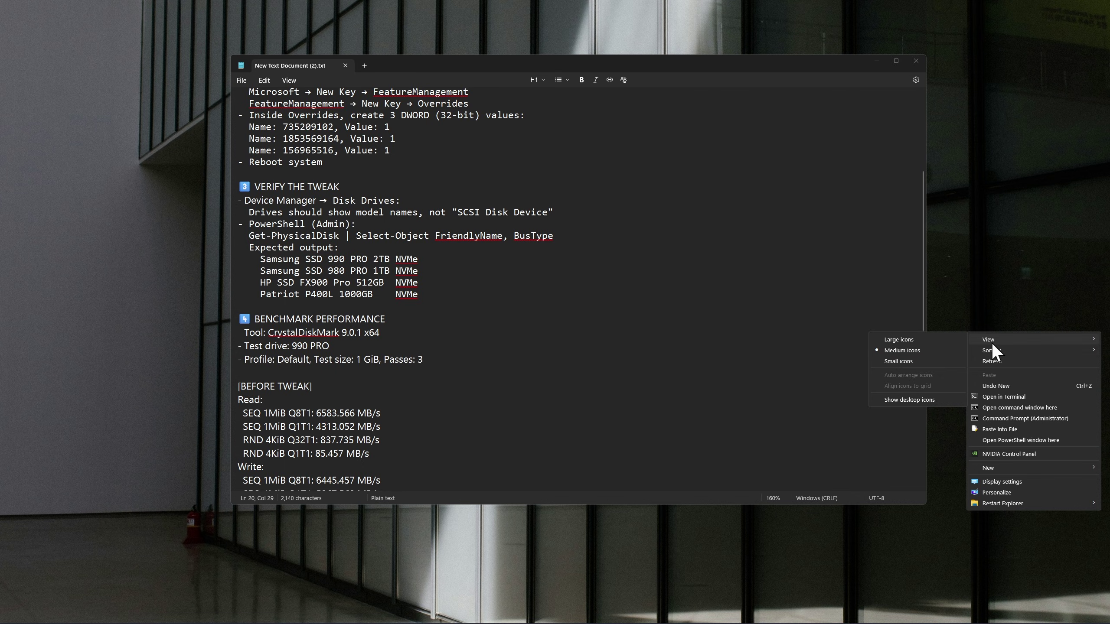
left_click(1012, 440)
left_click_drag(531, 66, 766, 66)
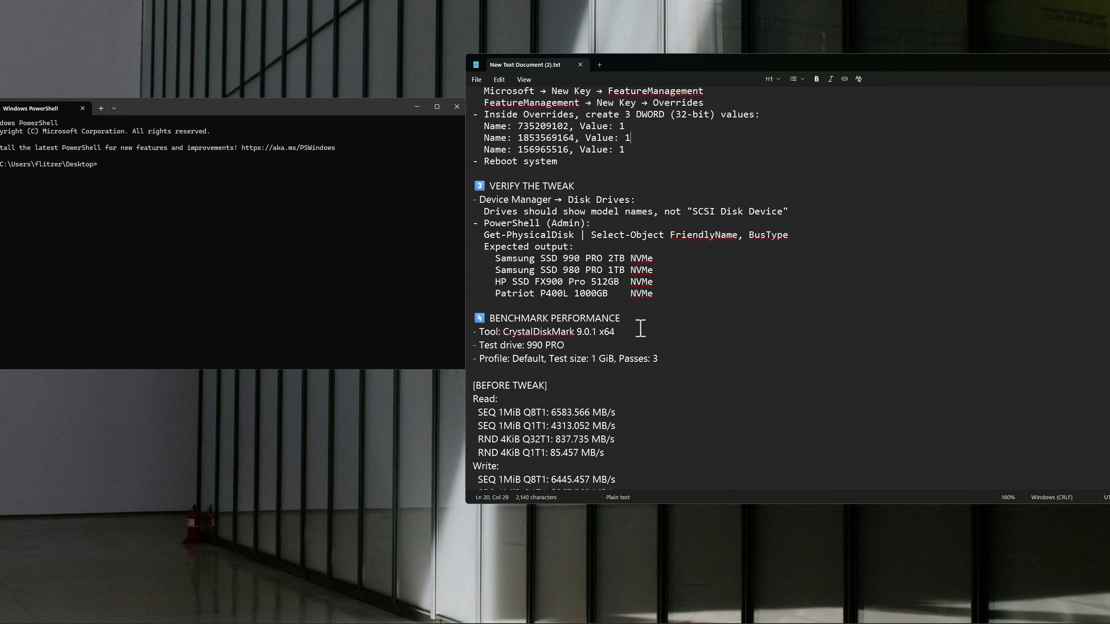
Copy Get-PhysicalDisk | Select-Object FriendlyName, BusType from the notes and run it in PowerShell
scroll(639, 323, "down", 1)
scroll(636, 315, "up", 2)
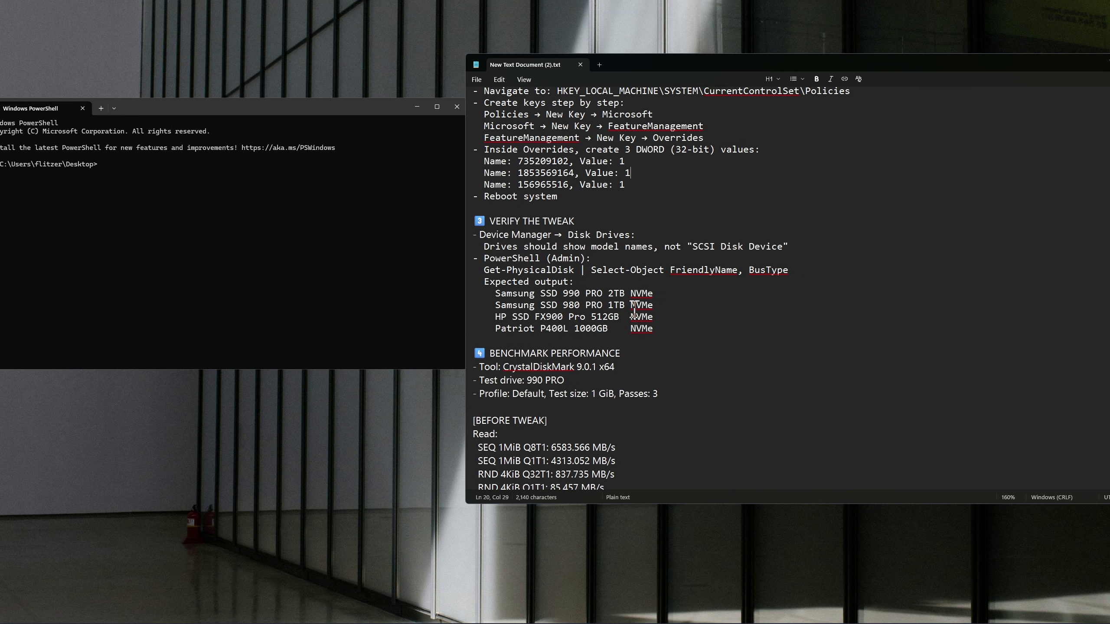
left_click_drag(484, 271, 787, 272)
key("ctrl+c")
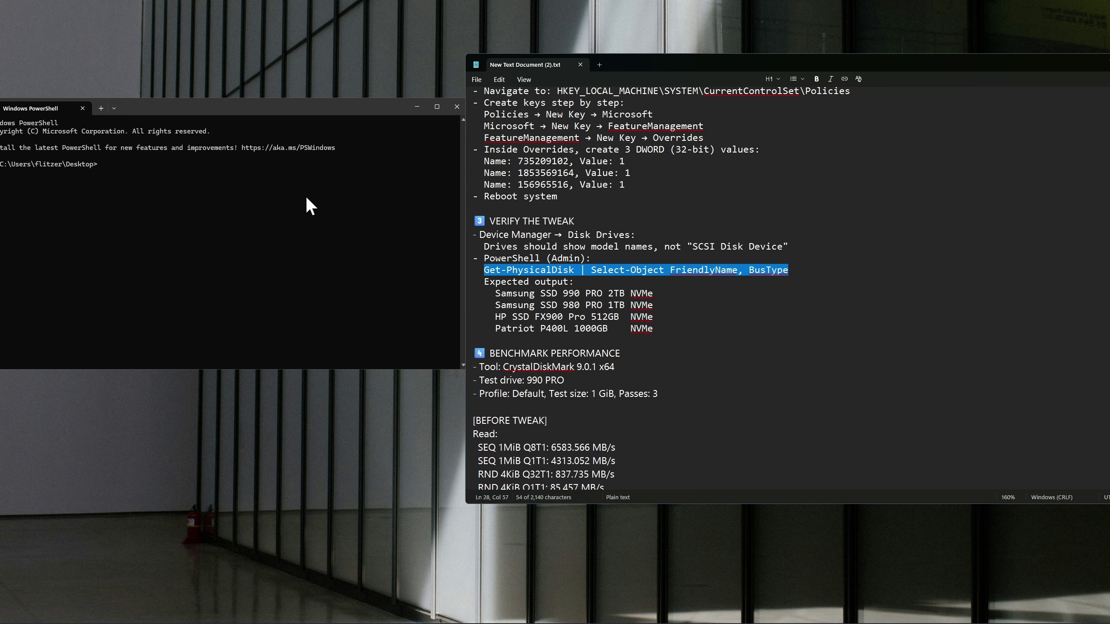
left_click_drag(308, 110, 363, 154)
key("ctrl+v")
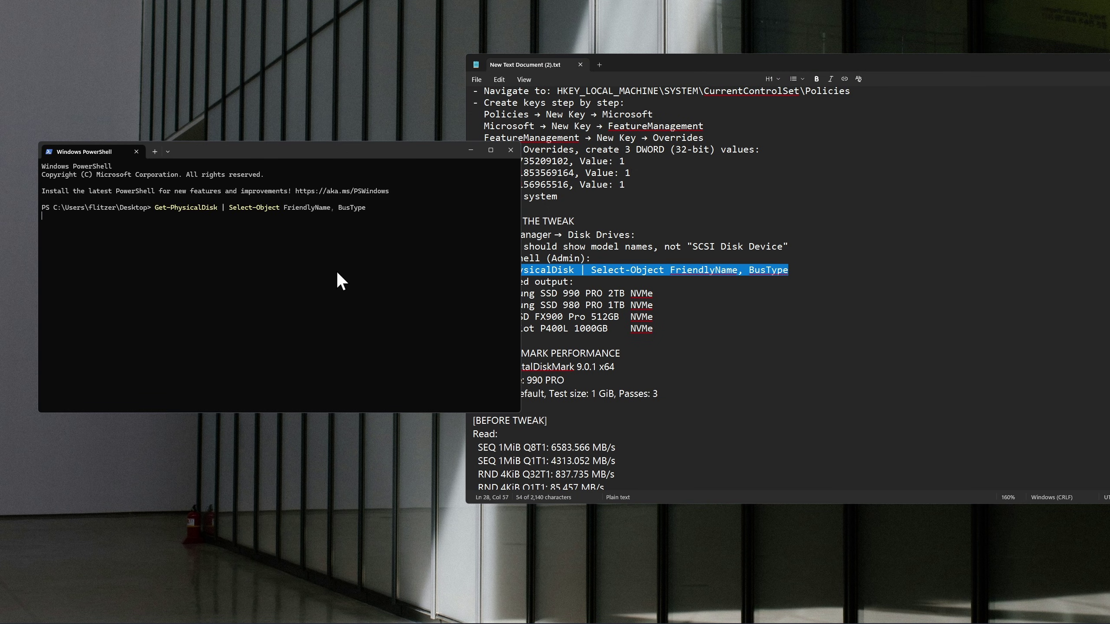
key("Return")
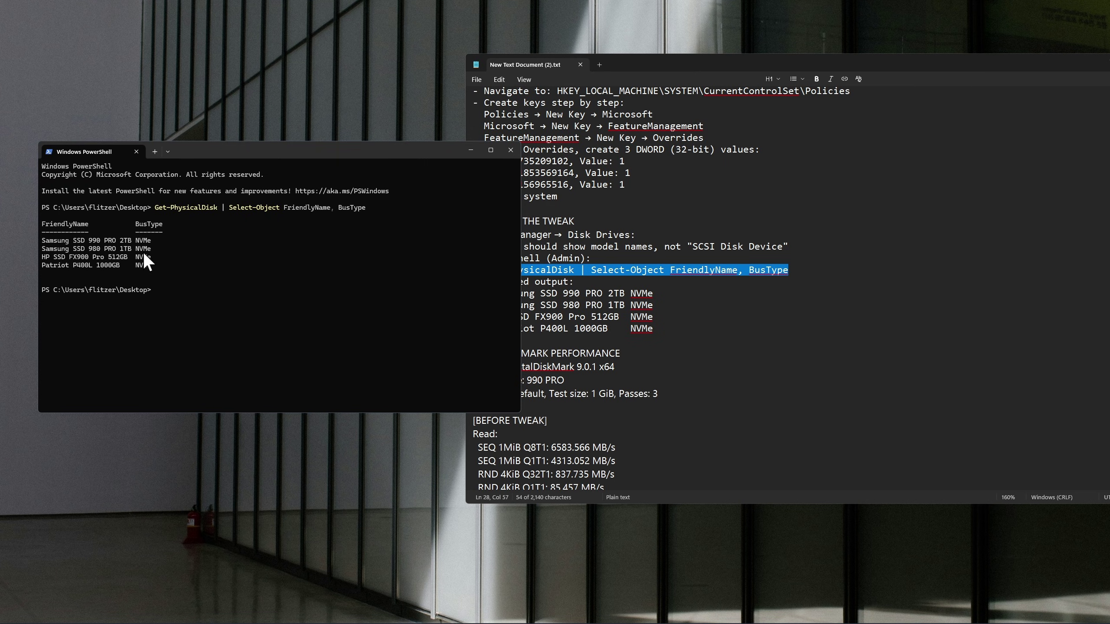
left_click_drag(254, 158, 236, 157)
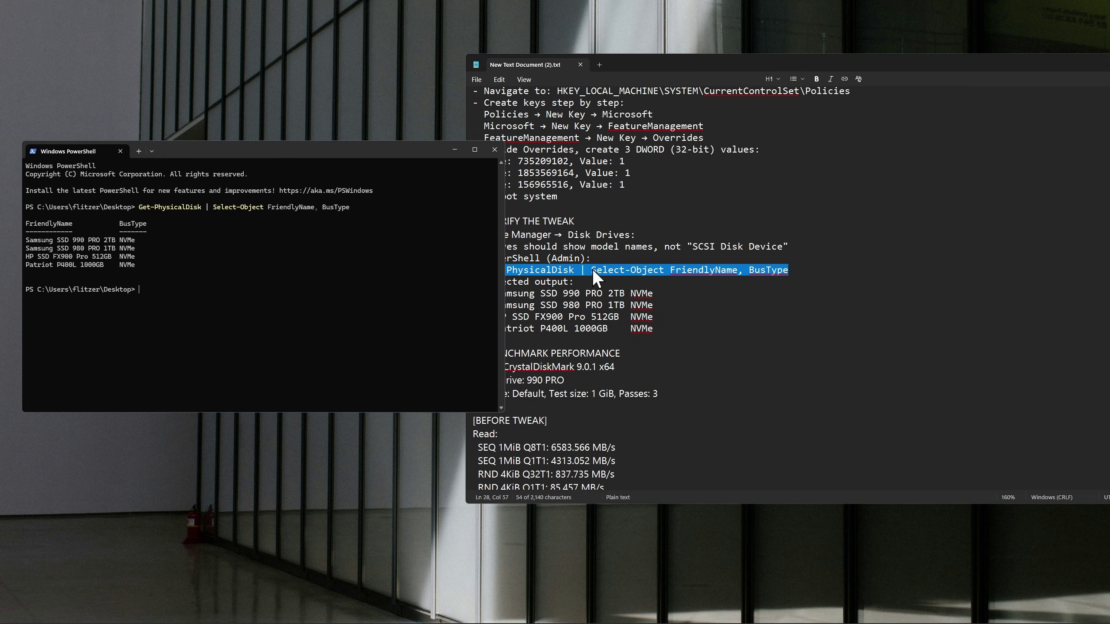
Bring the notes to the before-and-after benchmark results and close the PowerShell window
left_click(617, 258)
scroll(715, 345, "down", 3)
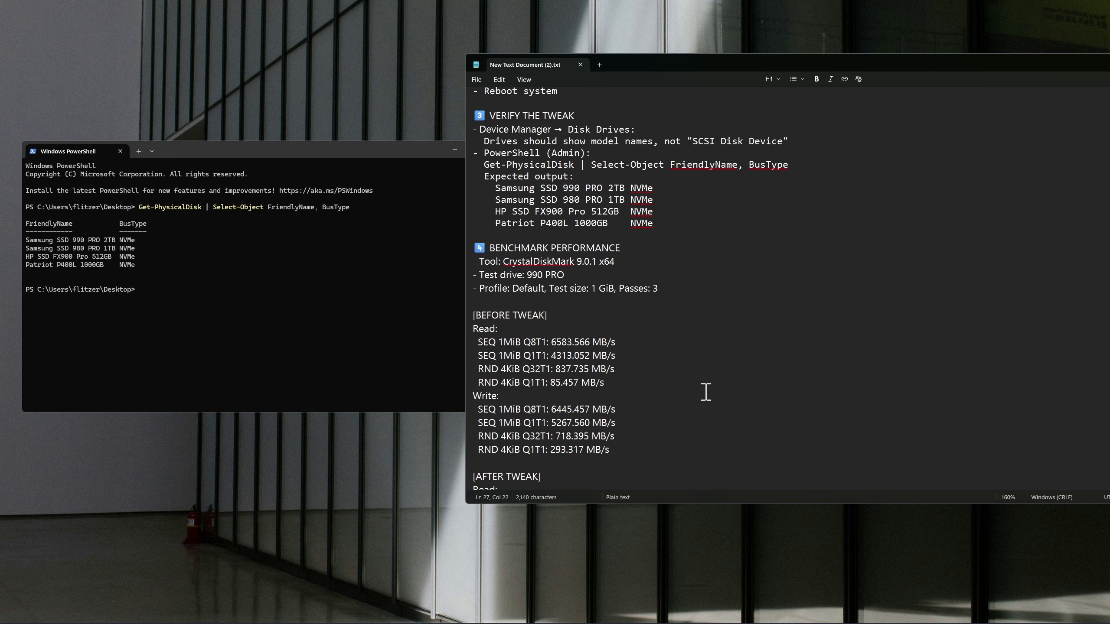
scroll(706, 389, "down", 5)
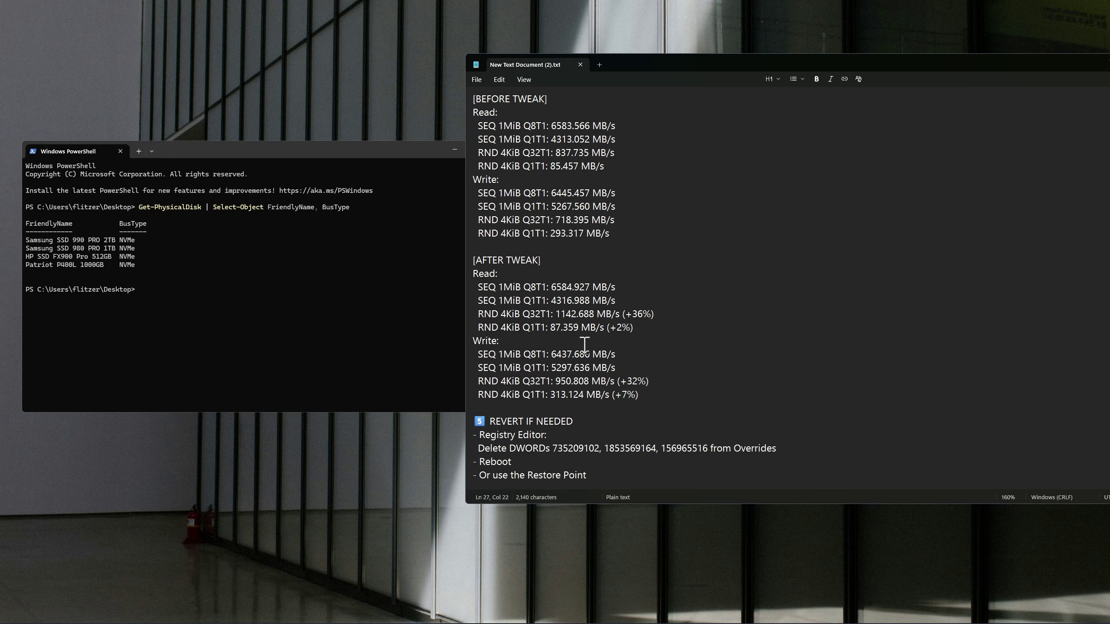
left_click_drag(388, 151, 460, 154)
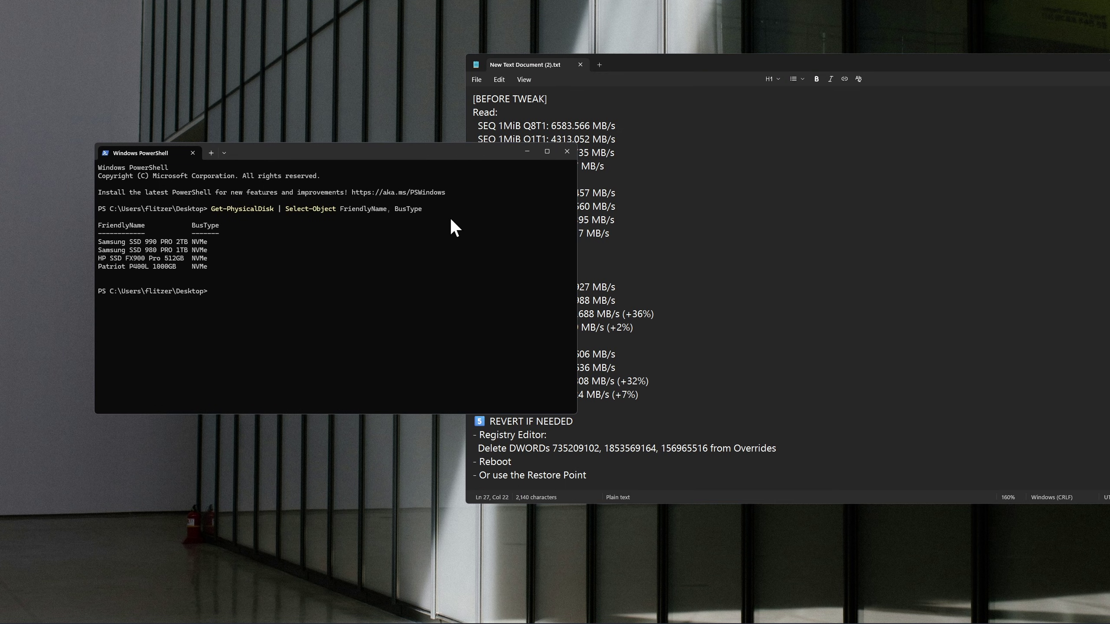
left_click(567, 152)
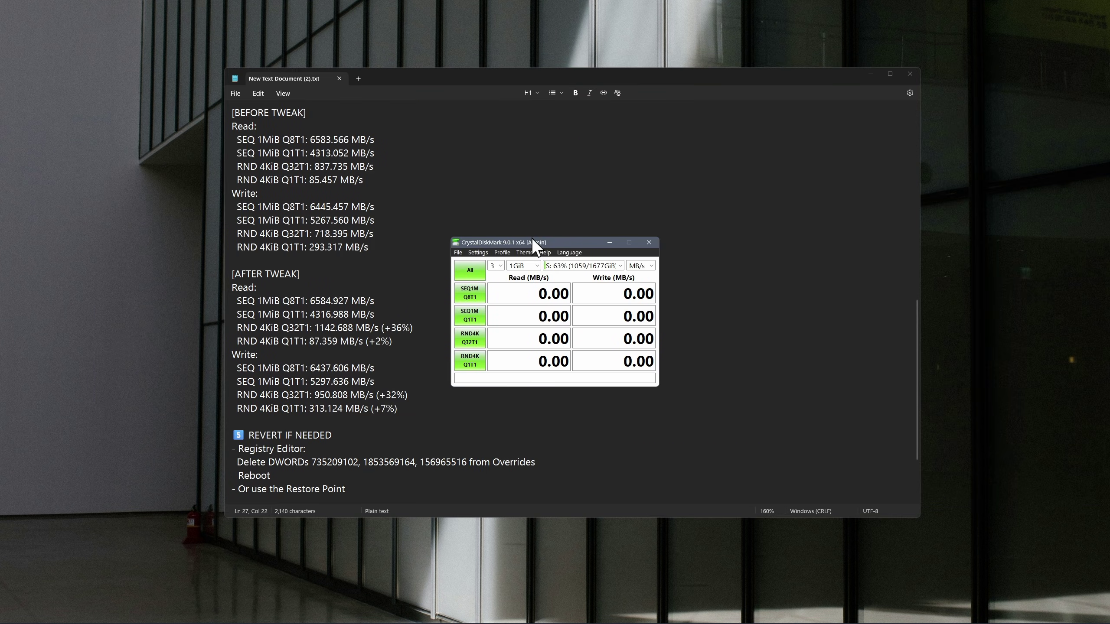
Place CrystalDiskMark beside the benchmark notes, close it without running a test, and reposition the notes
left_click_drag(533, 240, 718, 197)
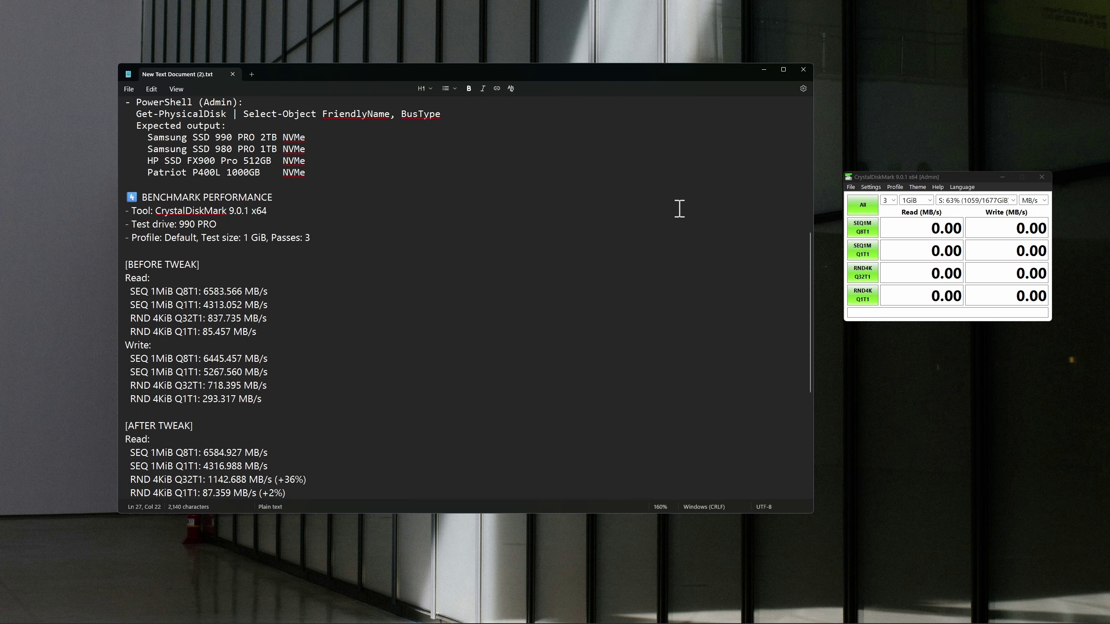
left_click(1042, 179)
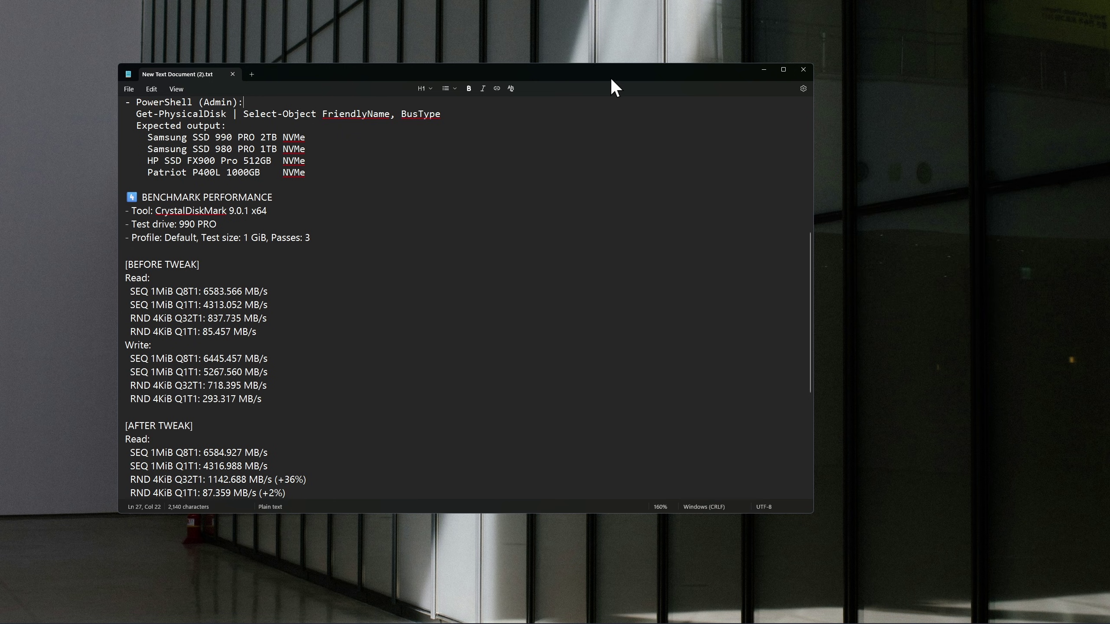
left_click_drag(610, 78, 723, 92)
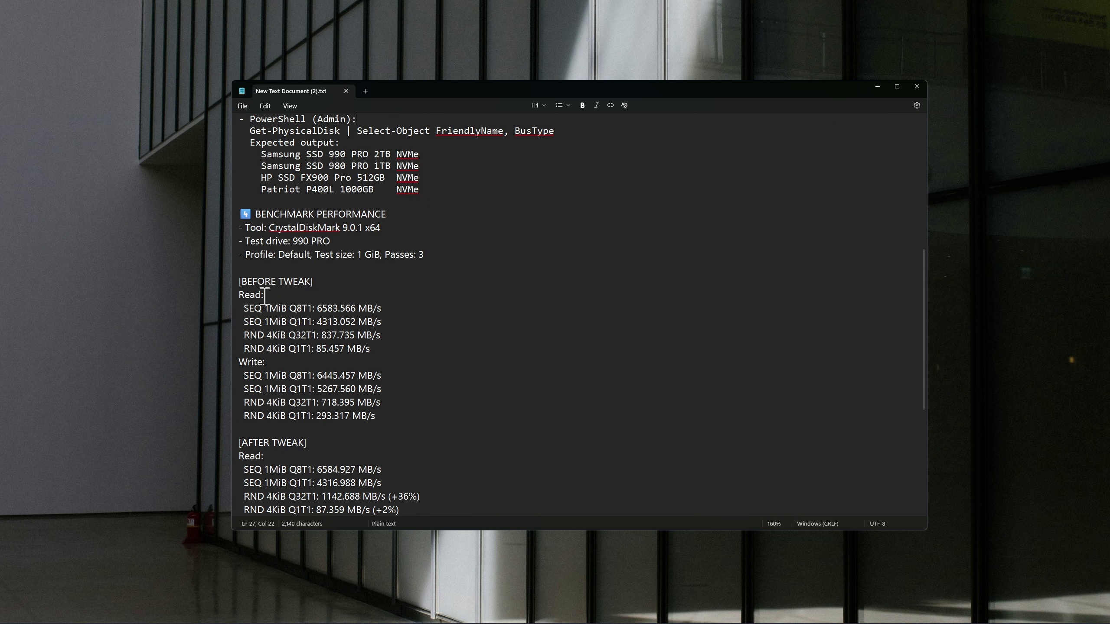
Examine the read and write speeds before and after the tweak, plus the revert instructions and closing notes
scroll(263, 295, "down", 3)
mouse_move(254, 197)
left_mouse_down()
mouse_move(409, 253)
mouse_move(441, 474)
mouse_move(262, 346)
mouse_move(240, 192)
left_mouse_up()
key("Down")
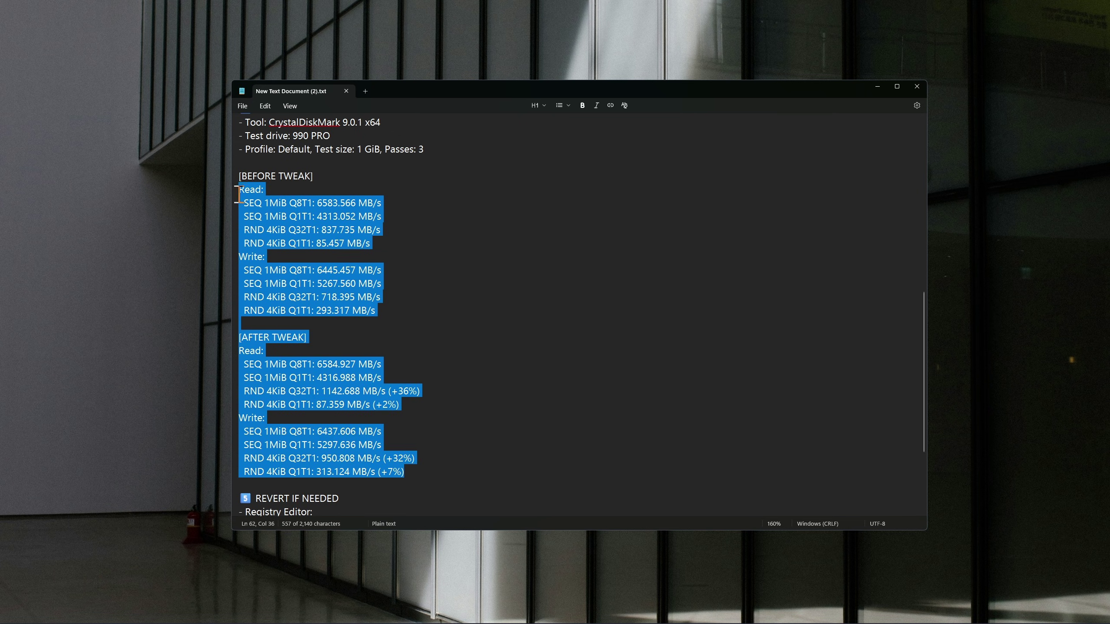
left_click(372, 310)
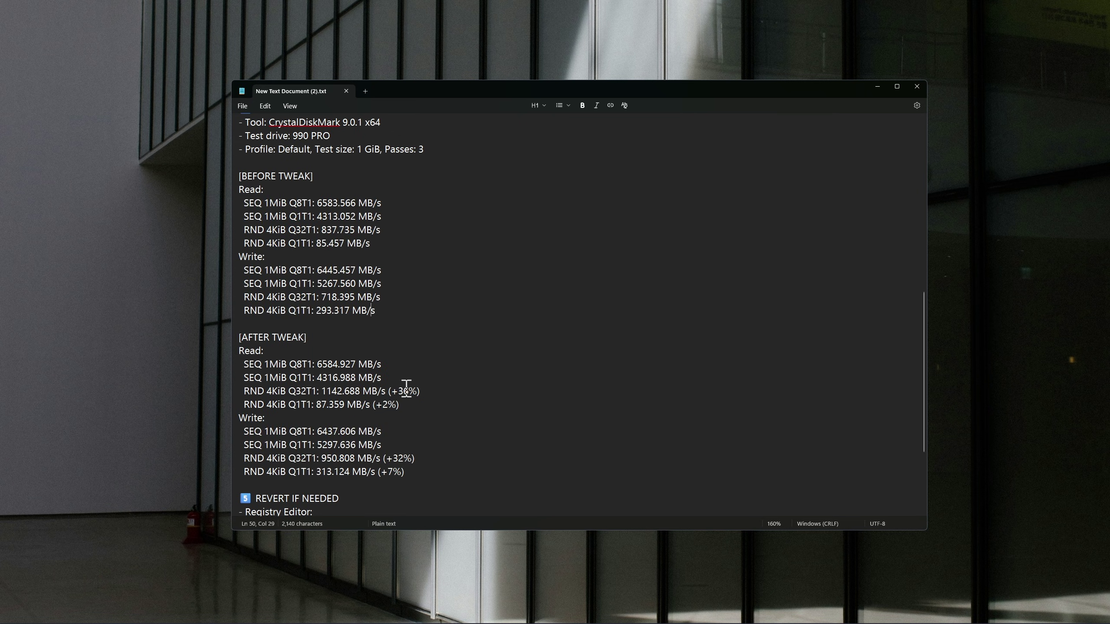
scroll(473, 372, "down", 1)
scroll(472, 372, "down", 3)
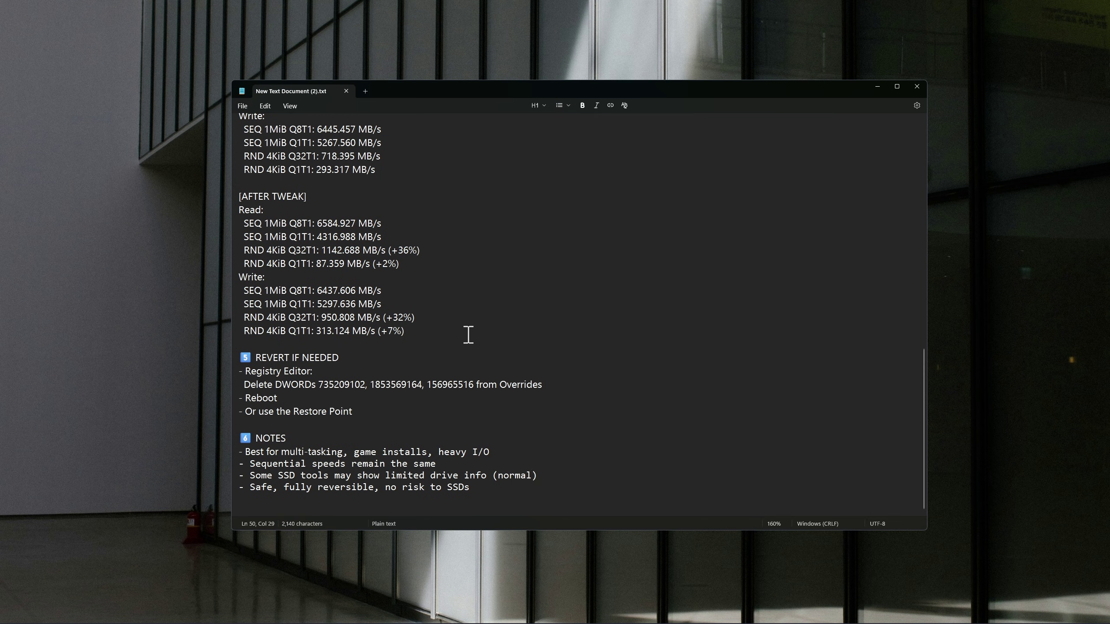
Switch to Registry Editor, examine the removal option for the Microsoft key under Policies, and close the editor without deleting anything
key("alt+Tab")
left_click_drag(585, 103, 691, 104)
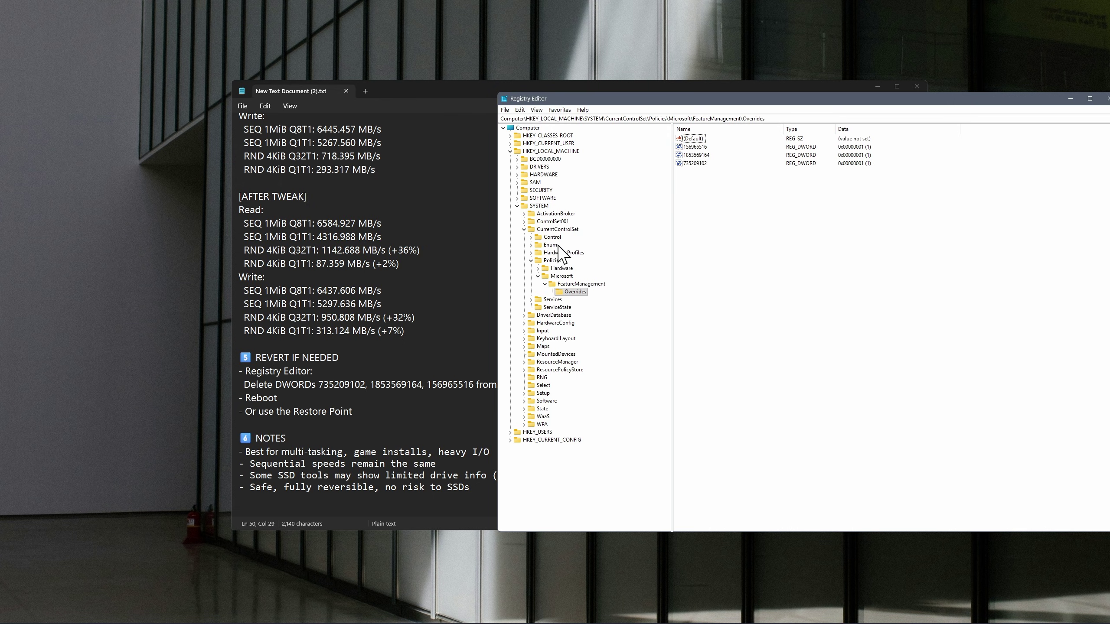
left_click(553, 261)
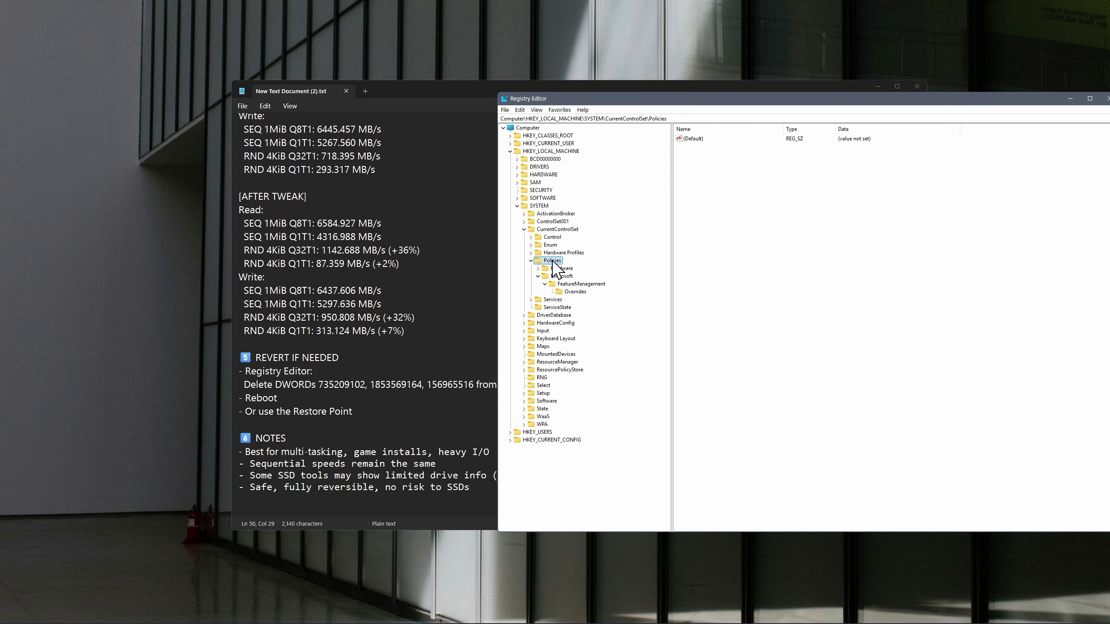
left_click(557, 276)
right_click(557, 276)
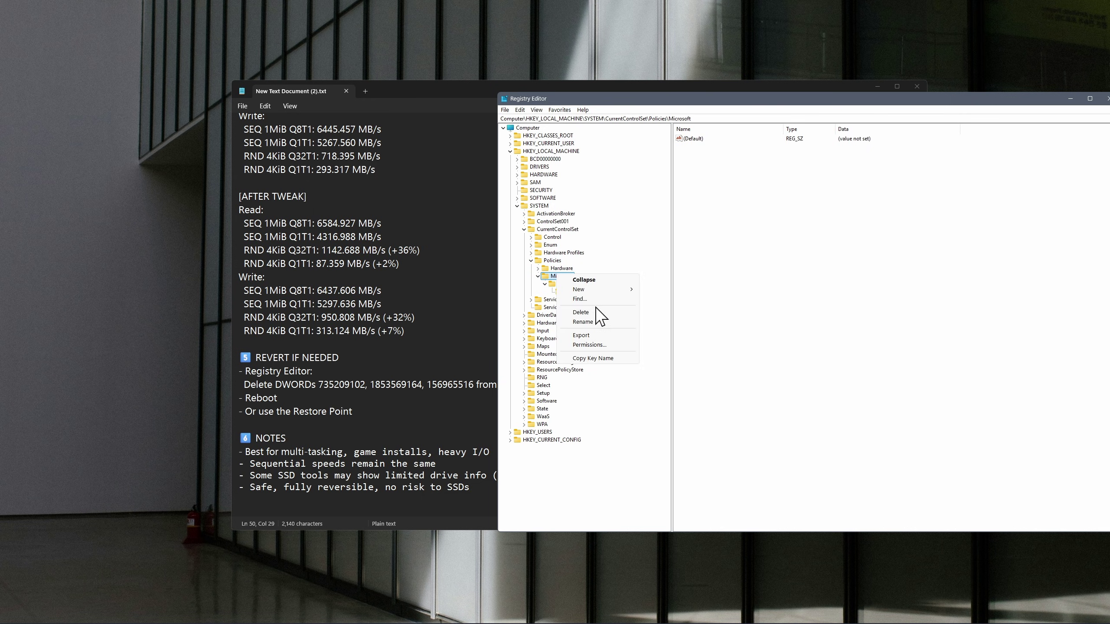
left_click(568, 254)
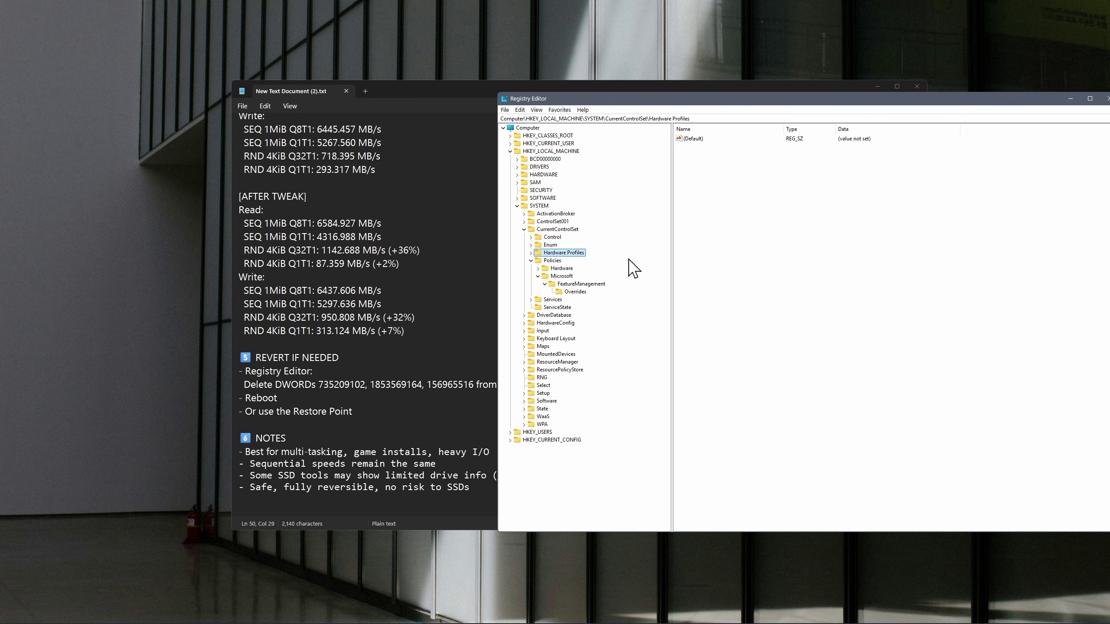
left_click_drag(1050, 100, 969, 103)
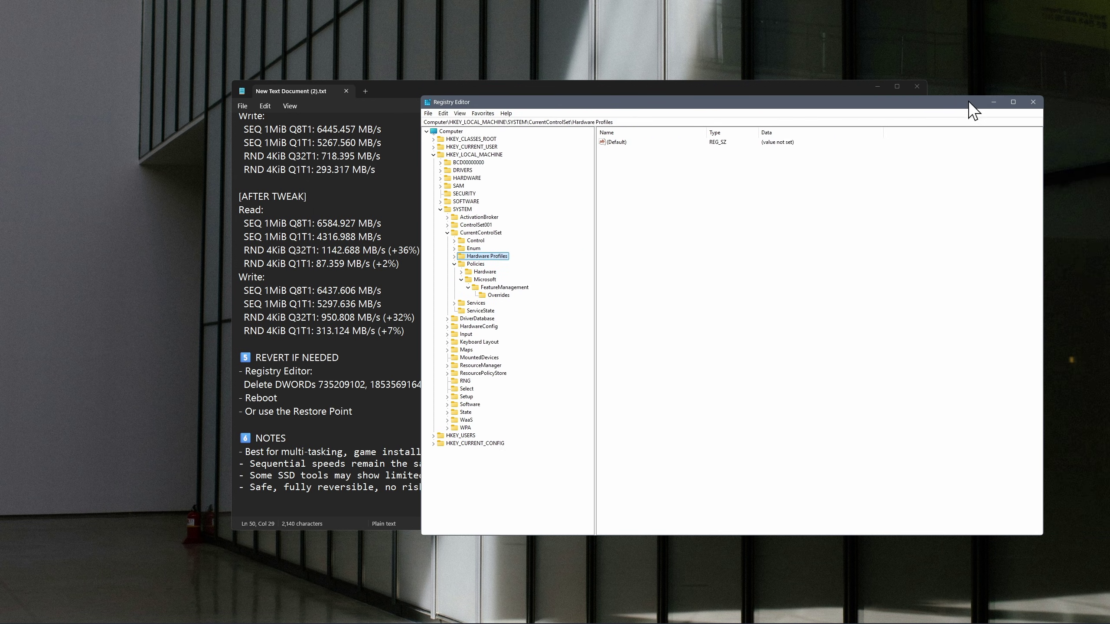
left_click(1033, 103)
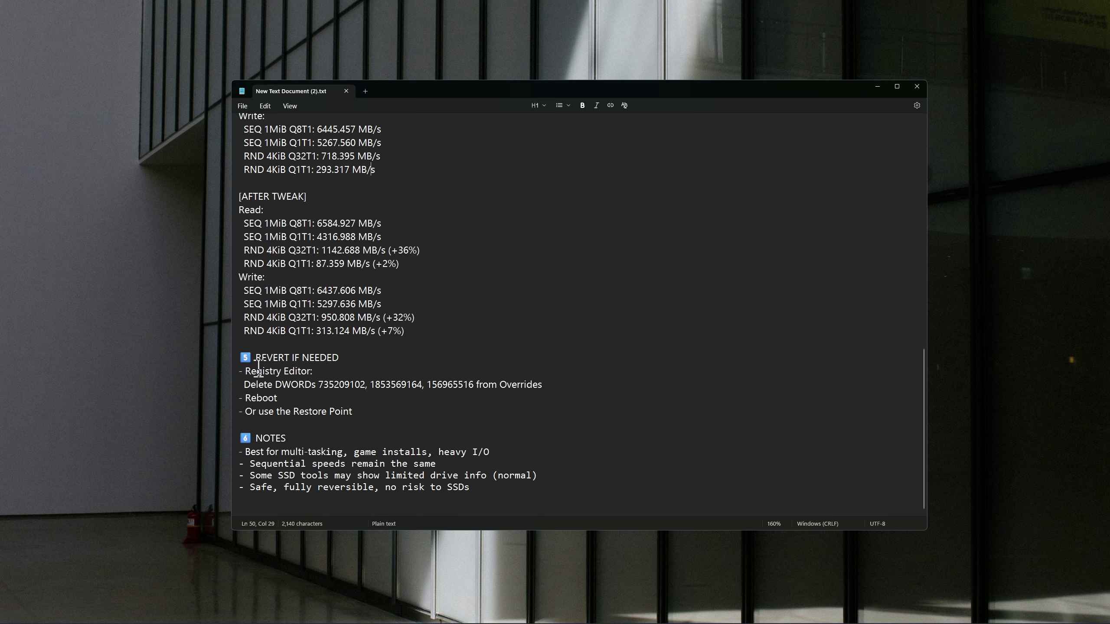
Bring up the System Protection settings beside the start of the notes, and open and close the System Restore wizard without restoring
scroll(321, 393, "up", 10)
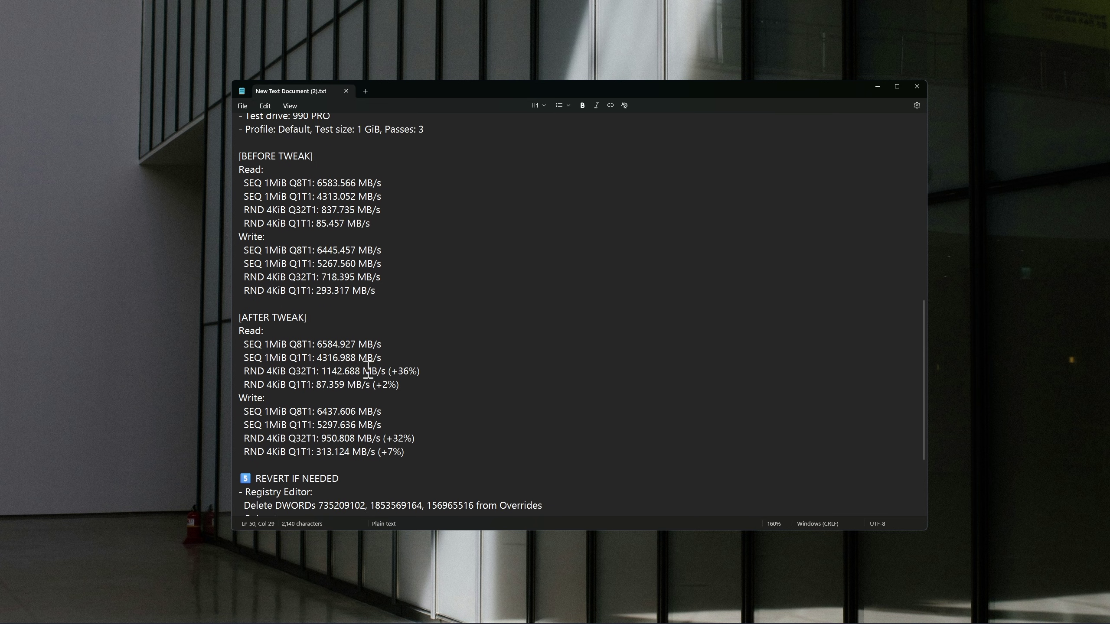
left_click_drag(172, 48, 134, 181)
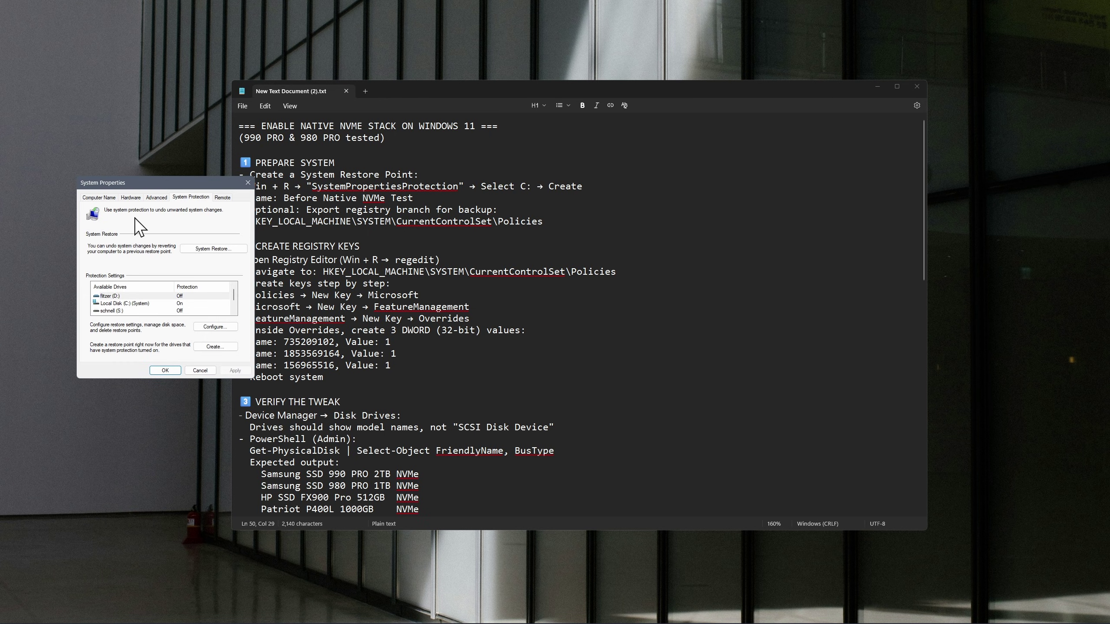
left_click(213, 249)
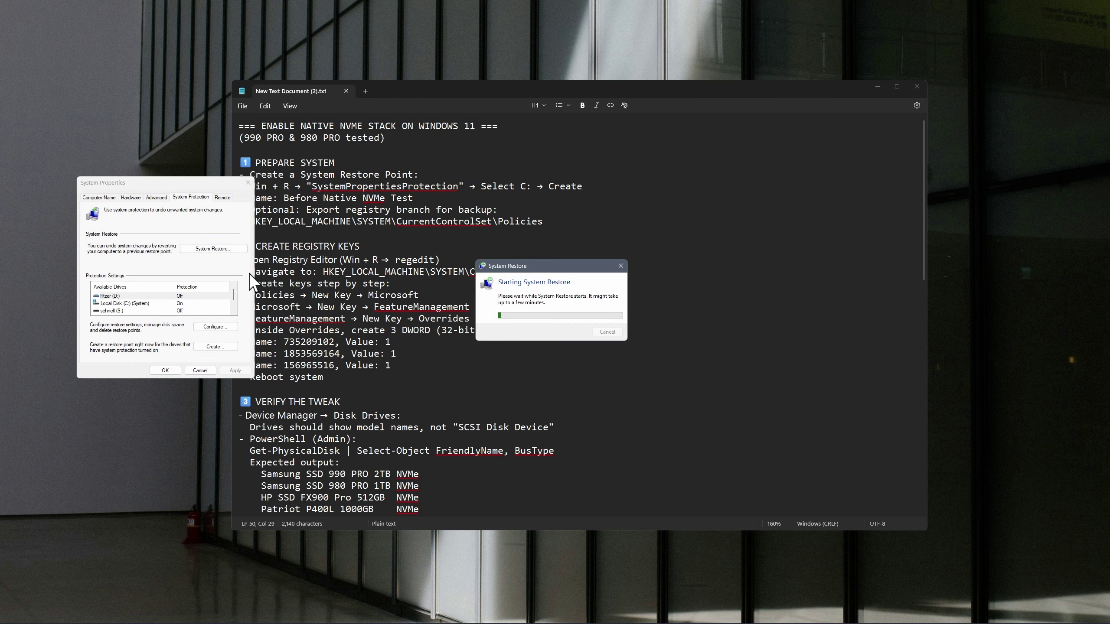
left_click_drag(644, 221, 557, 226)
left_click(586, 222)
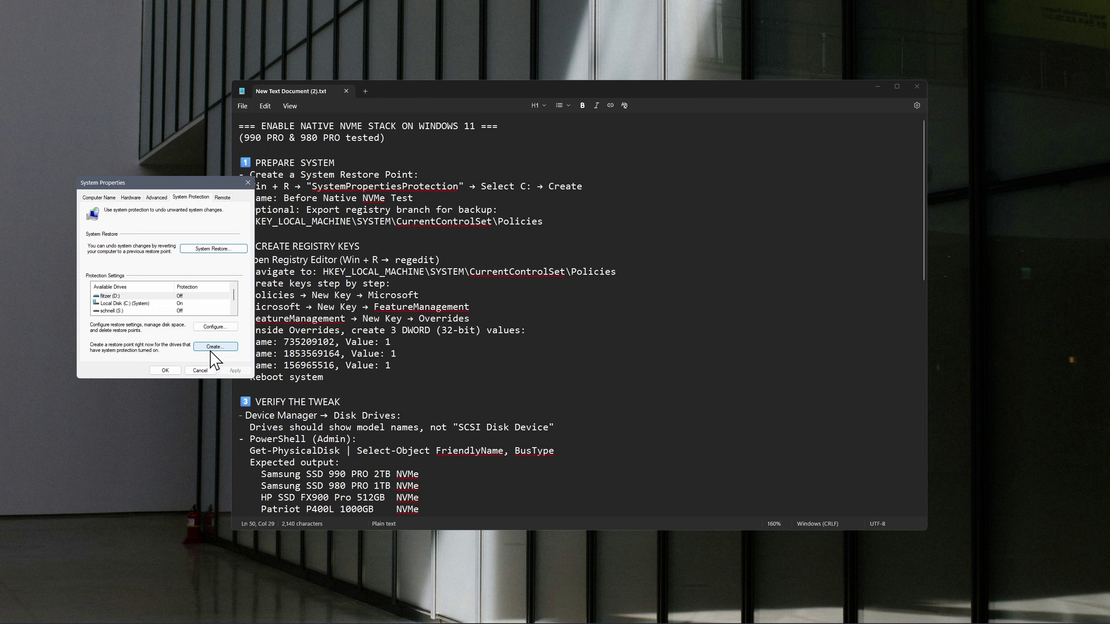
Examine the restore point creation dialog and the recommended restore option without applying either, and close System Properties
left_click(209, 346)
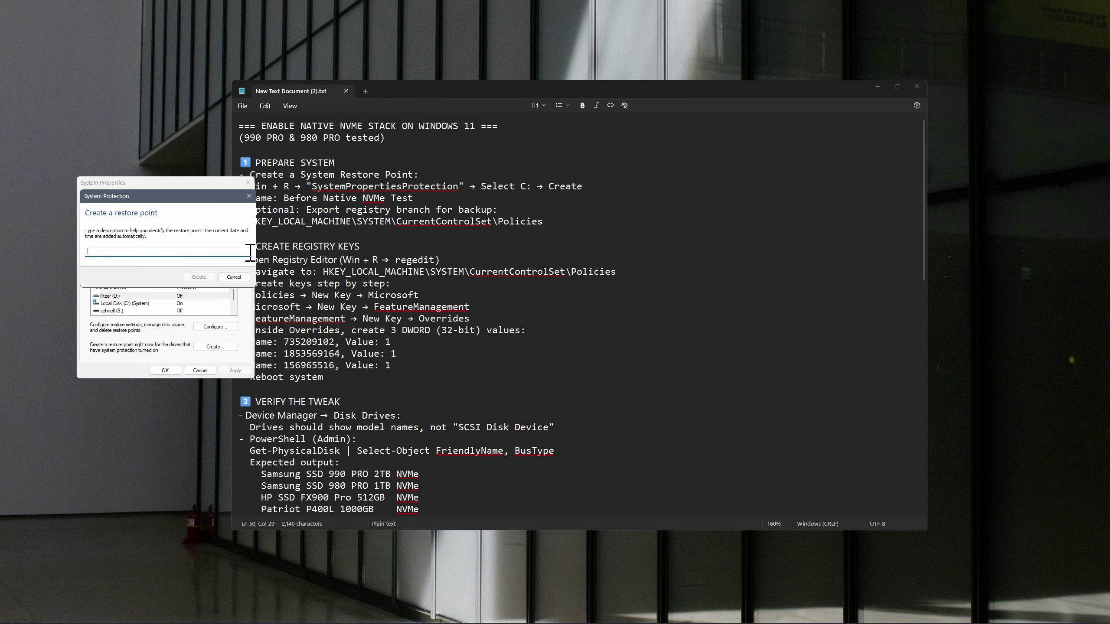
left_click(249, 197)
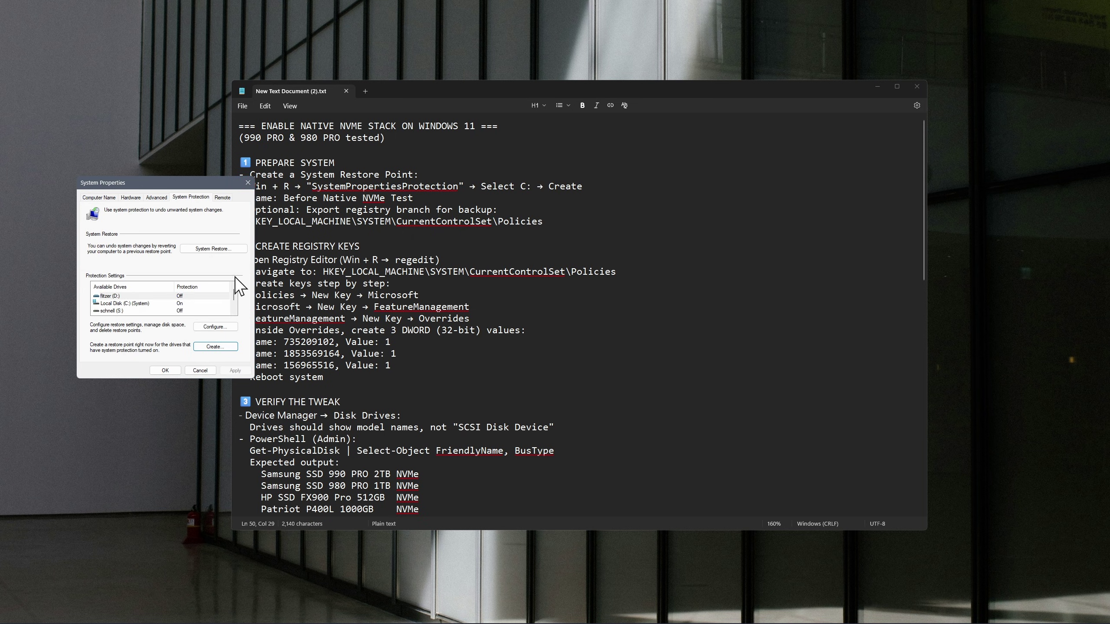
left_click(214, 249)
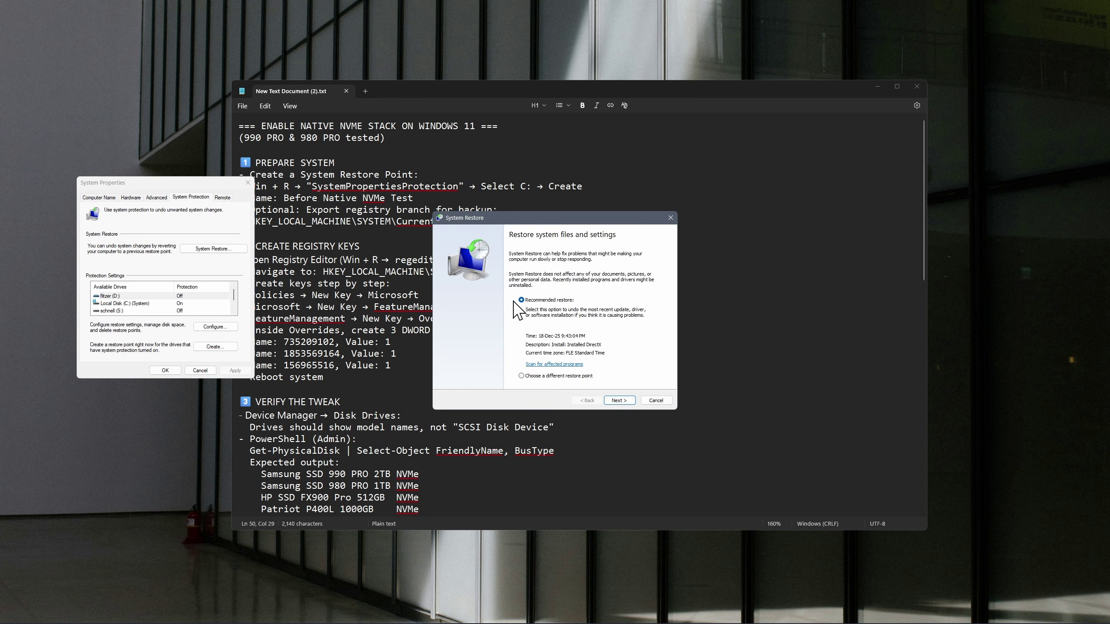
left_click(671, 217)
left_click(248, 183)
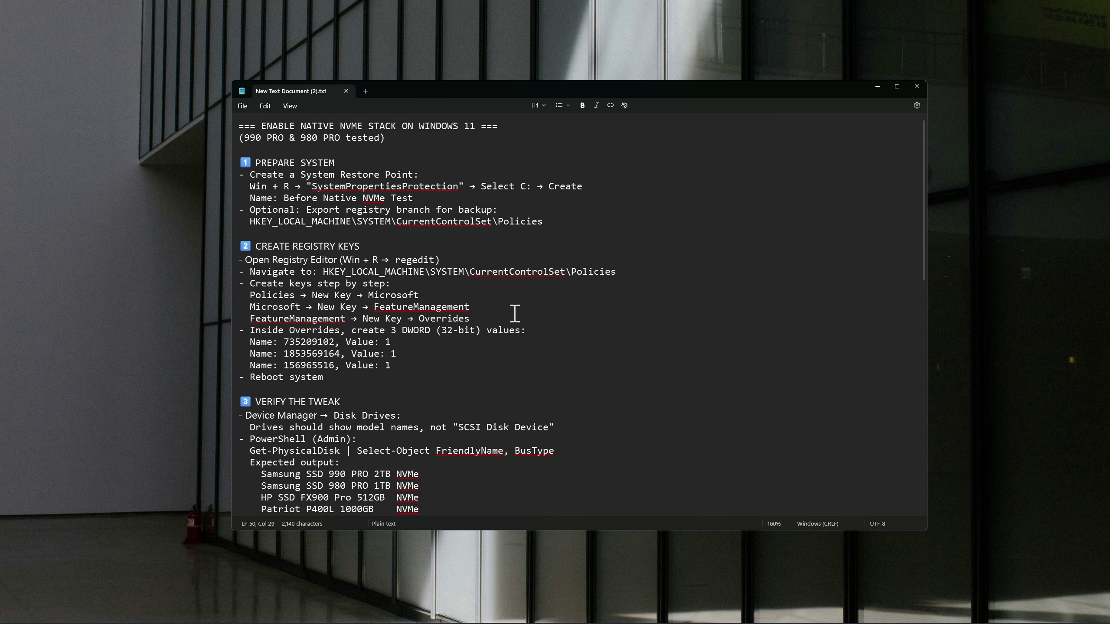
Examine the expected NVMe drive list in the verification section of the notes, and reposition the notes window at the document's start
scroll(516, 312, "down", 6)
left_click_drag(922, 306, 937, 186)
scroll(411, 305, "down", 2)
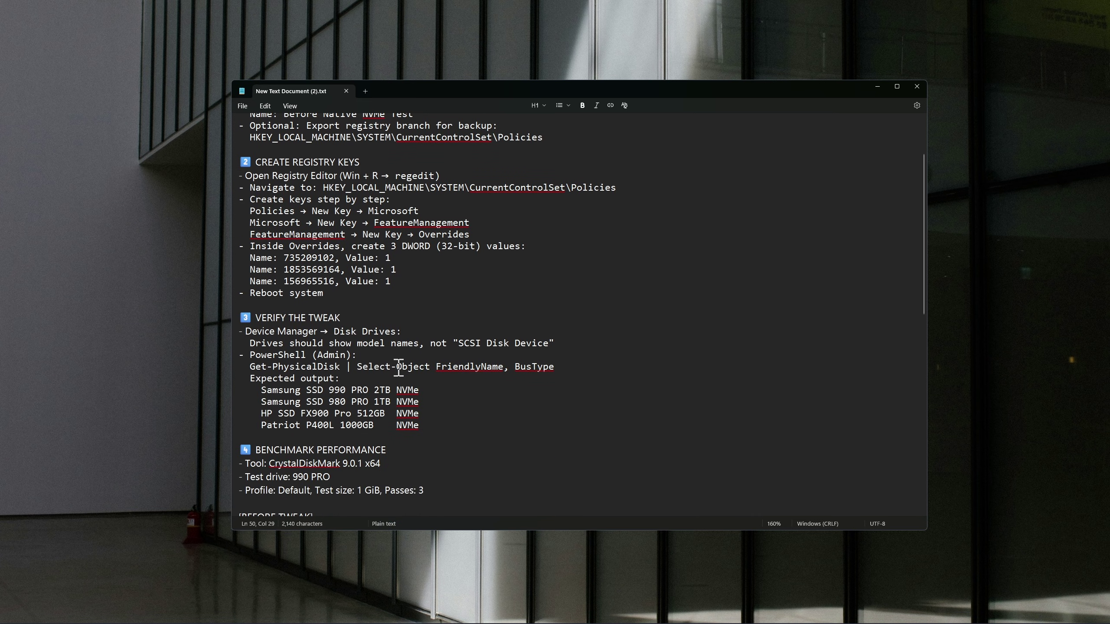
left_click_drag(261, 389, 421, 427)
left_click(342, 427)
left_click_drag(260, 413, 368, 425)
left_click(441, 434)
scroll(923, 235, "up", 3)
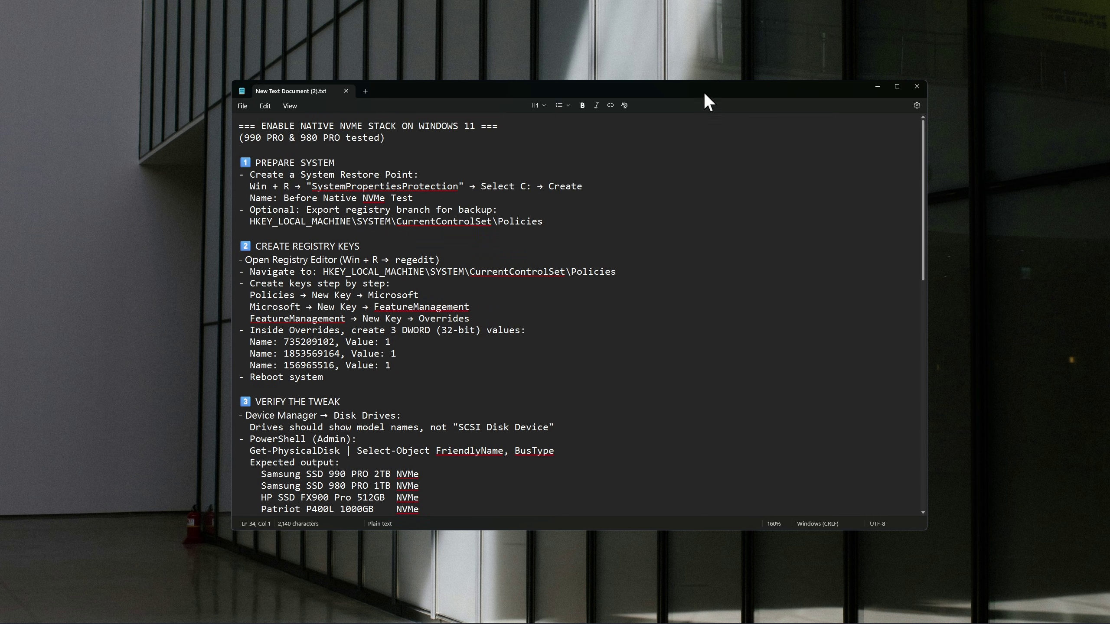
mouse_move(691, 94)
left_mouse_down()
mouse_move(703, 107)
mouse_move(671, 103)
left_mouse_up()
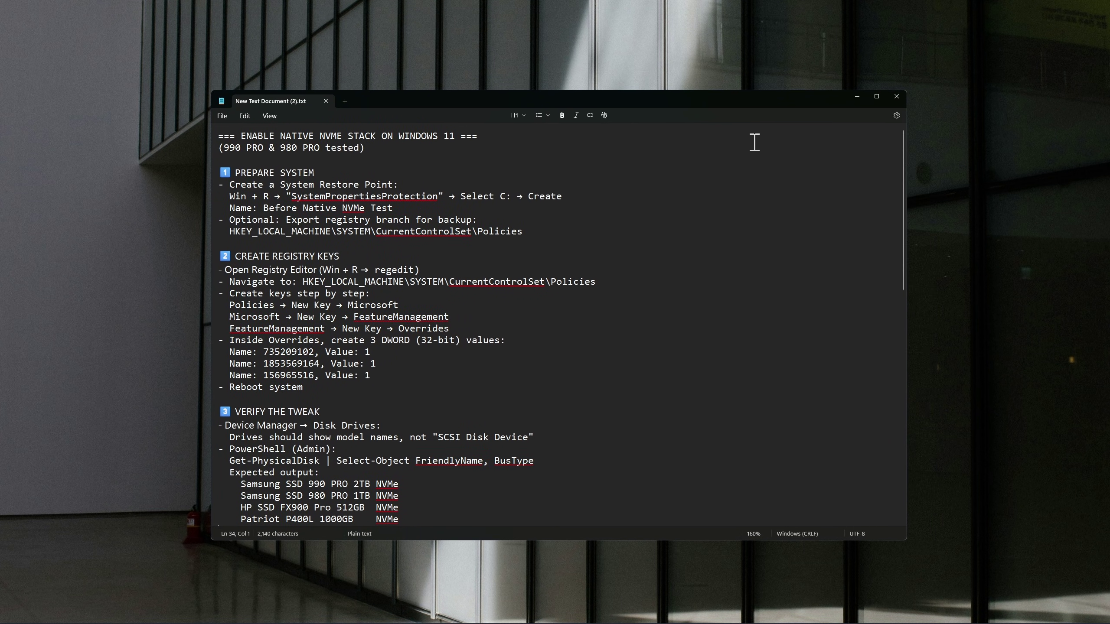